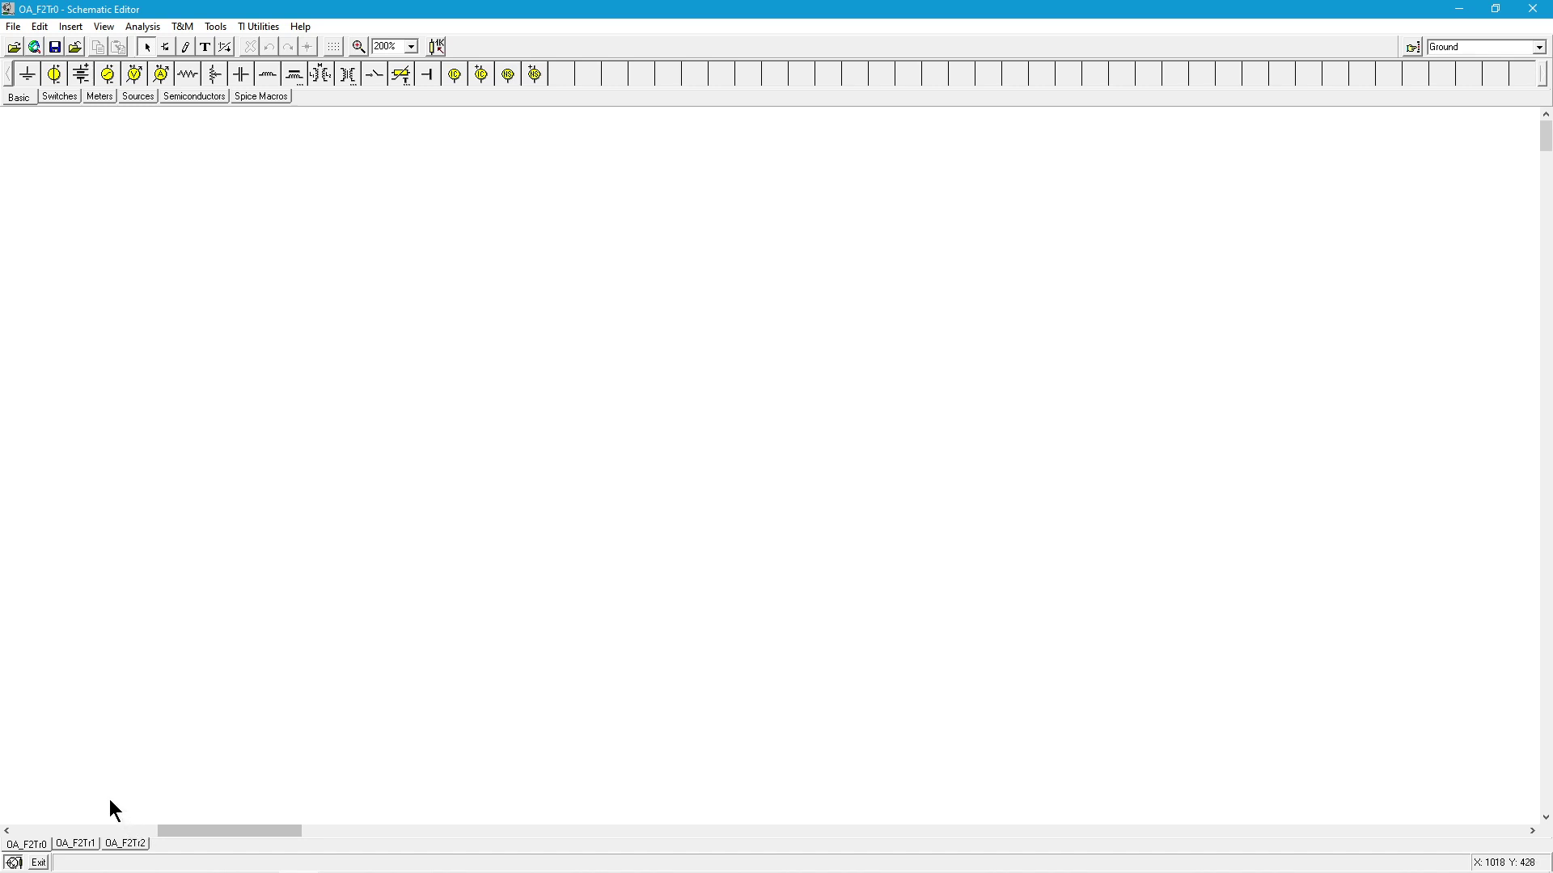
left_click(104, 829)
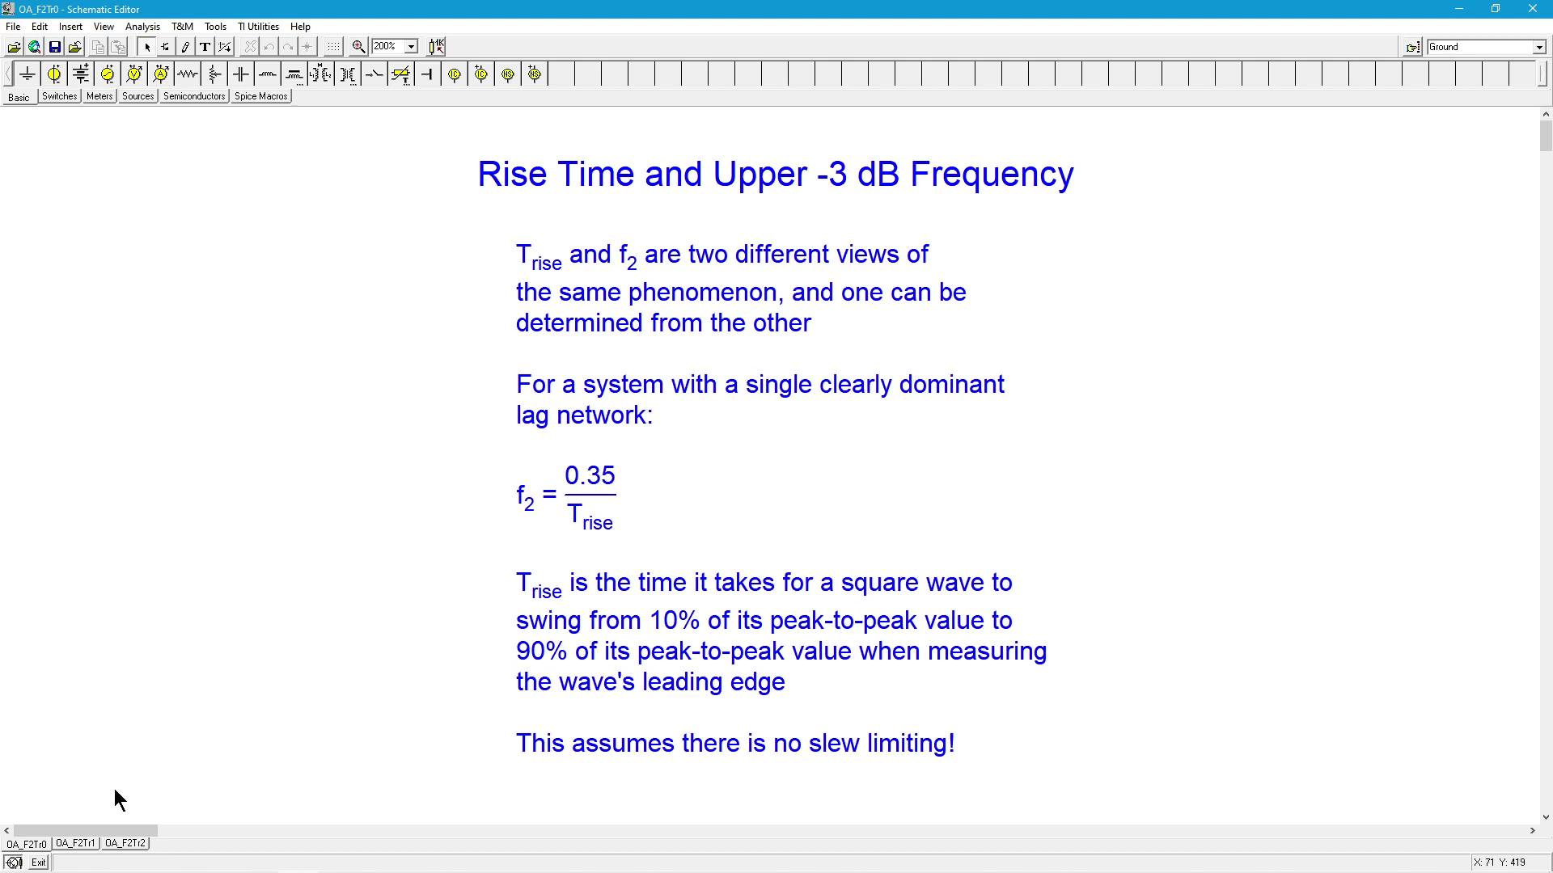
left_click(75, 844)
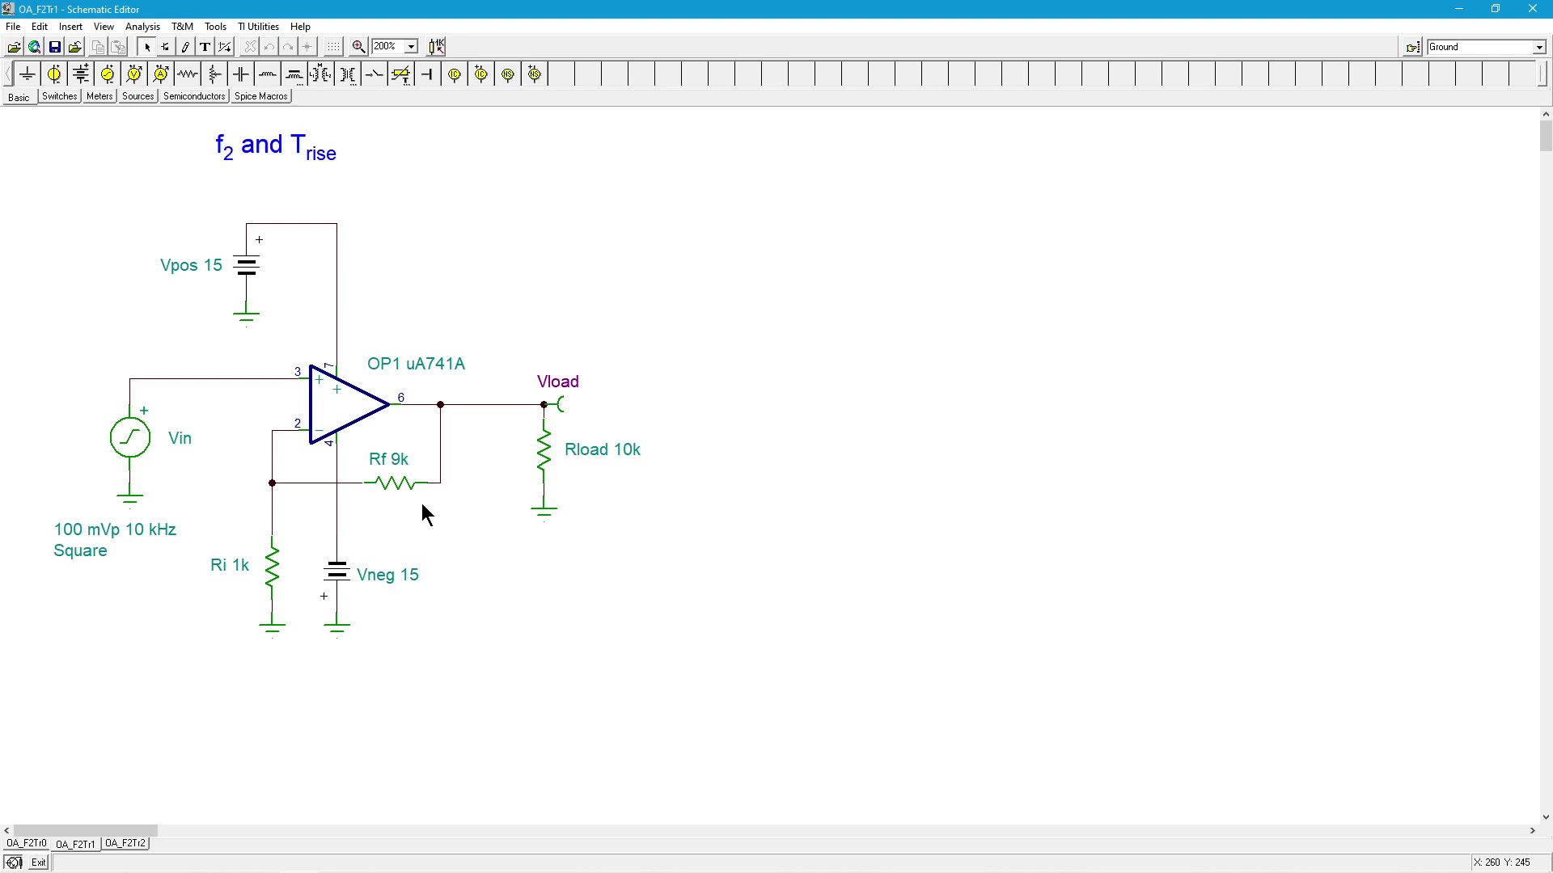
- Run a transient simulation from 1 ms to 1.2 ms and place a Vin/Vload legend at the plot's top right
left_click(142, 21)
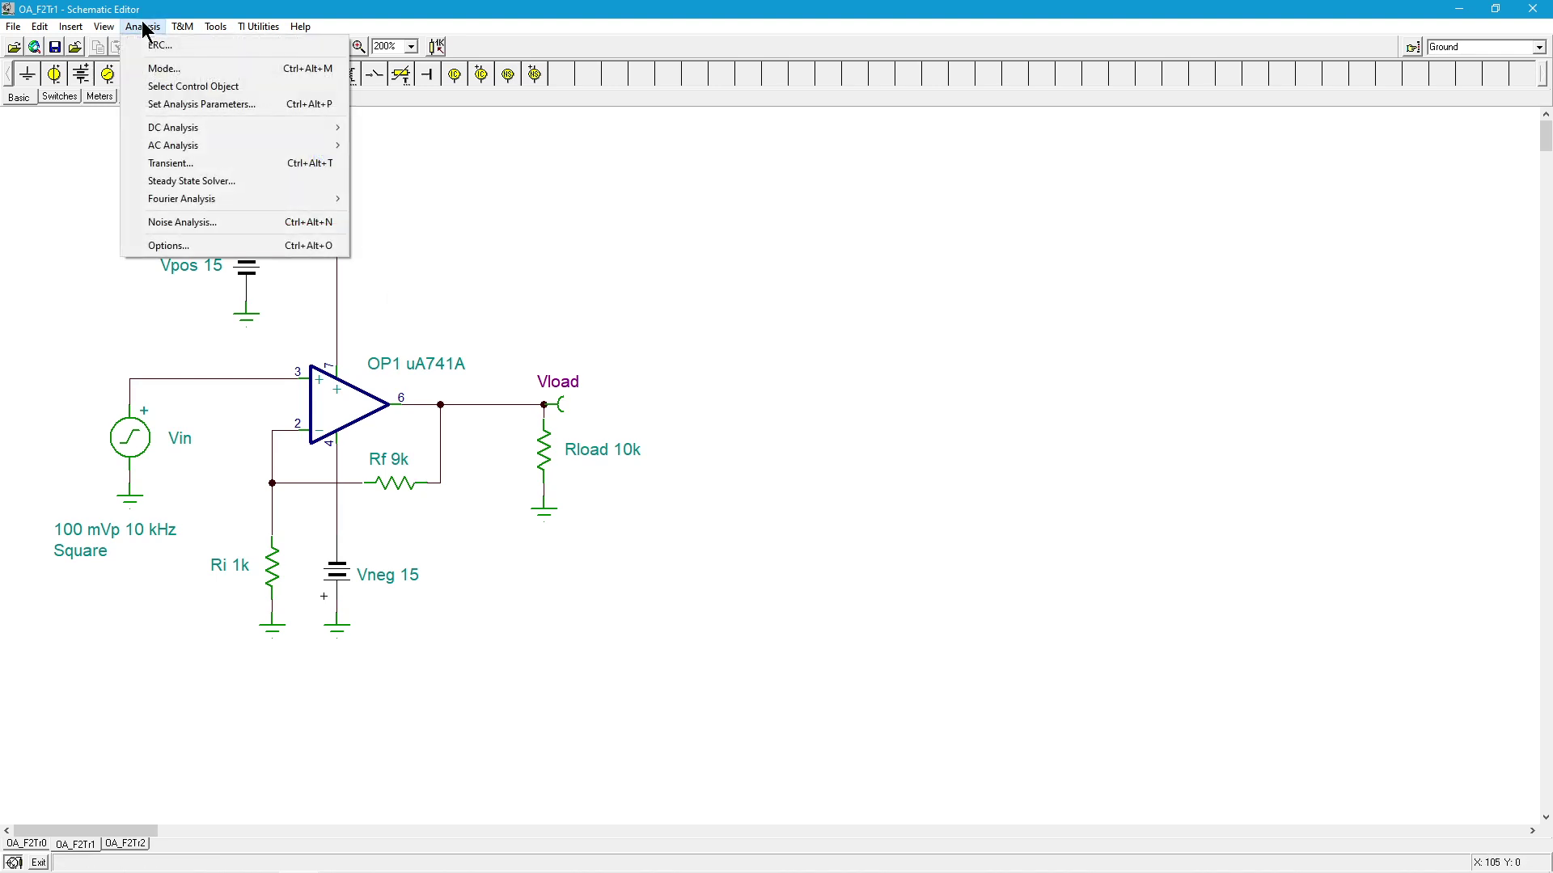
left_click(201, 162)
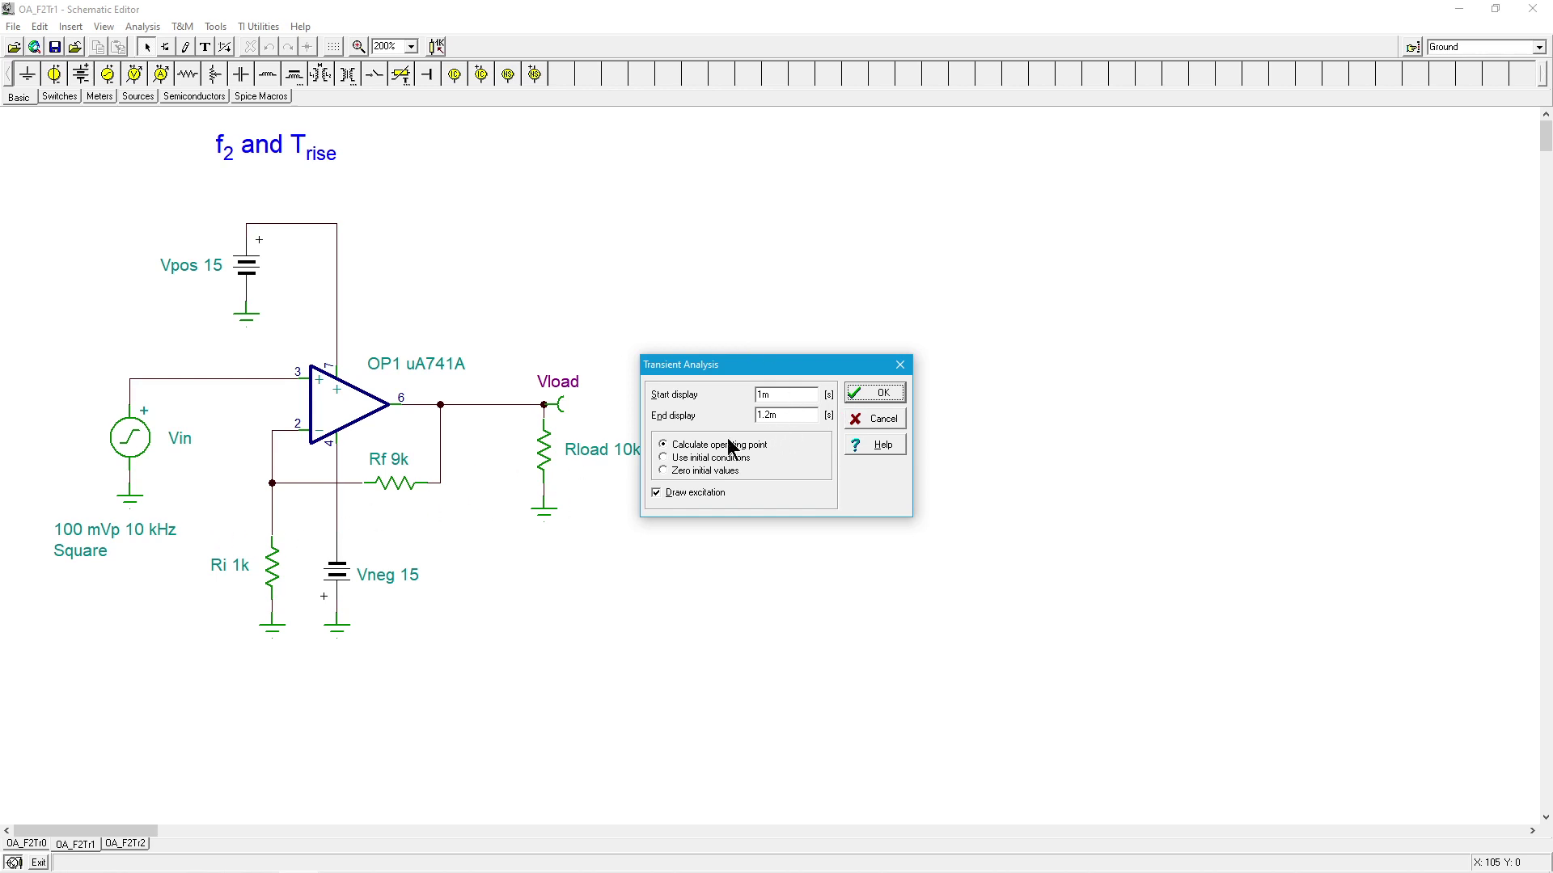
left_click(878, 396)
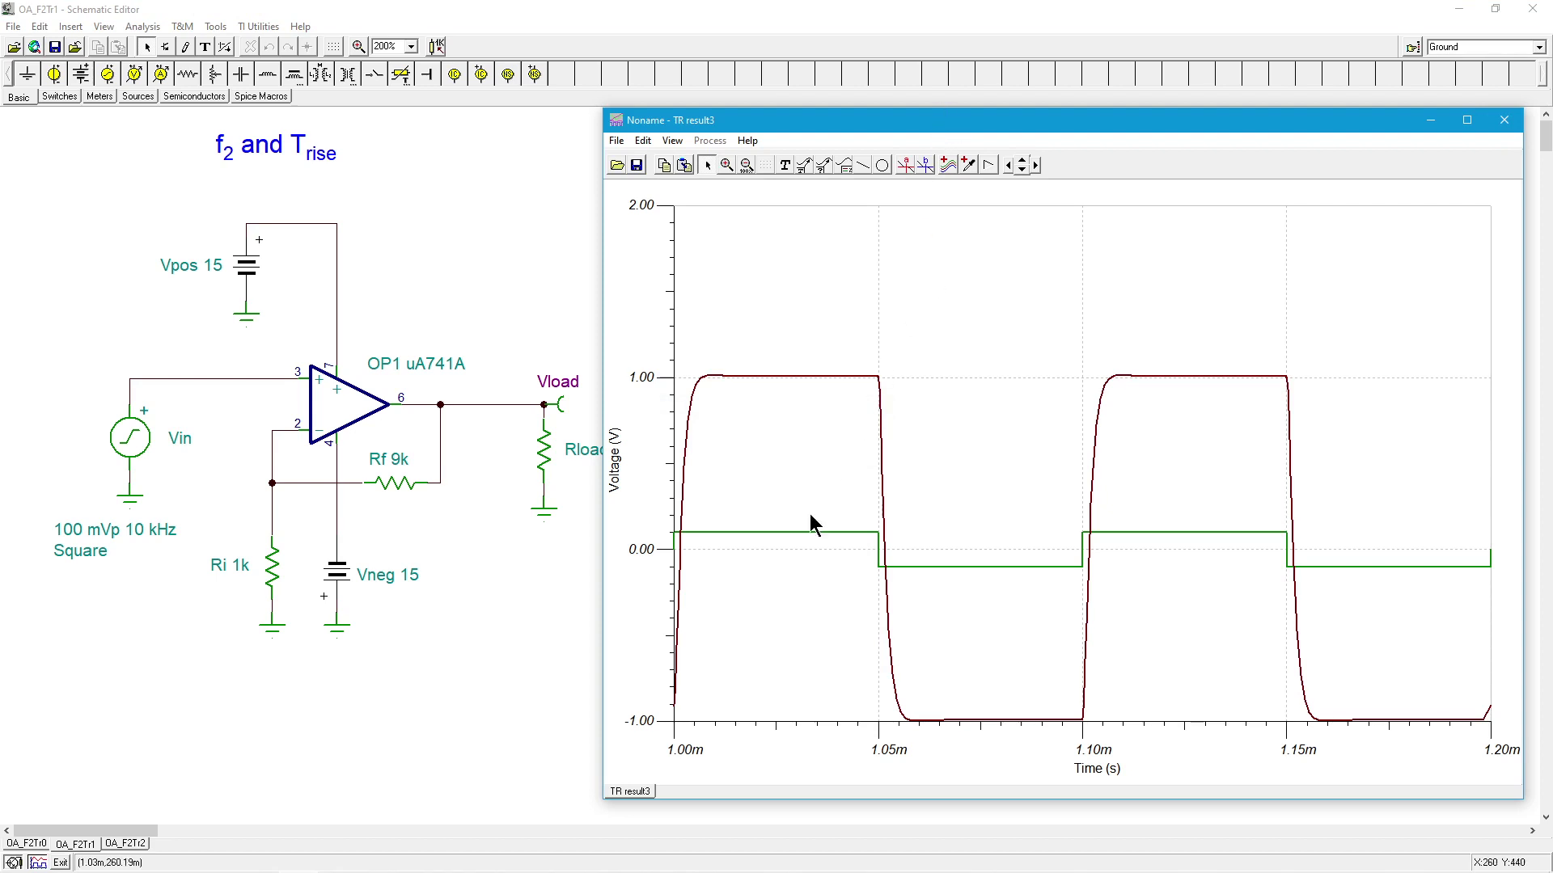
left_click(845, 165)
left_click(1300, 219)
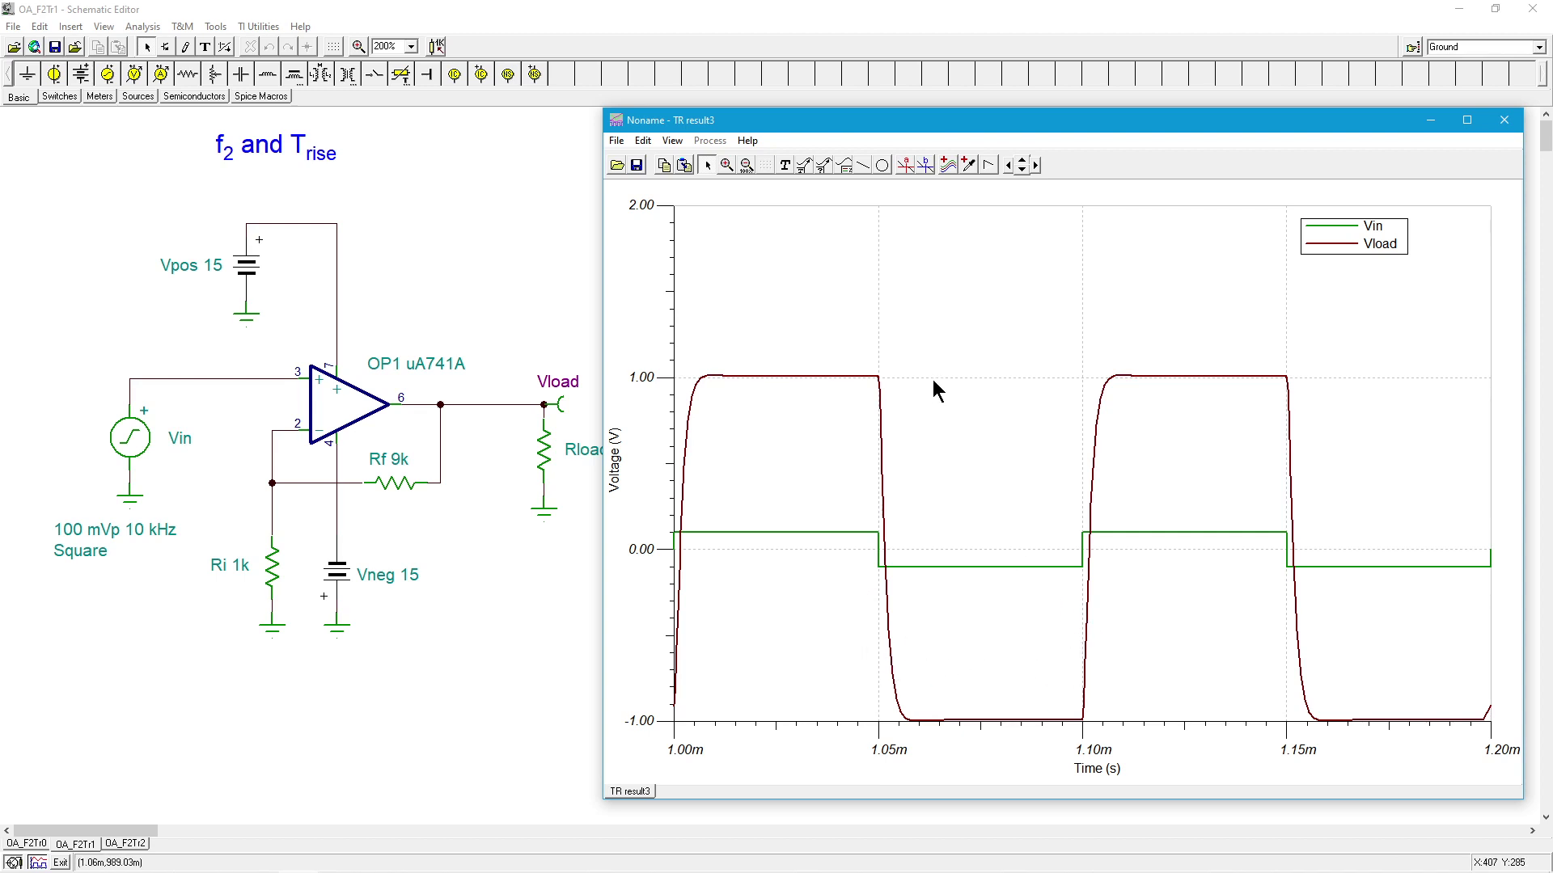
- Zoom into Vload's rising edge near 1.10 ms and put cursor a on it at 570.4015 mV, 1.1029 ms
left_click(727, 165)
left_click_drag(1047, 352, 1130, 737)
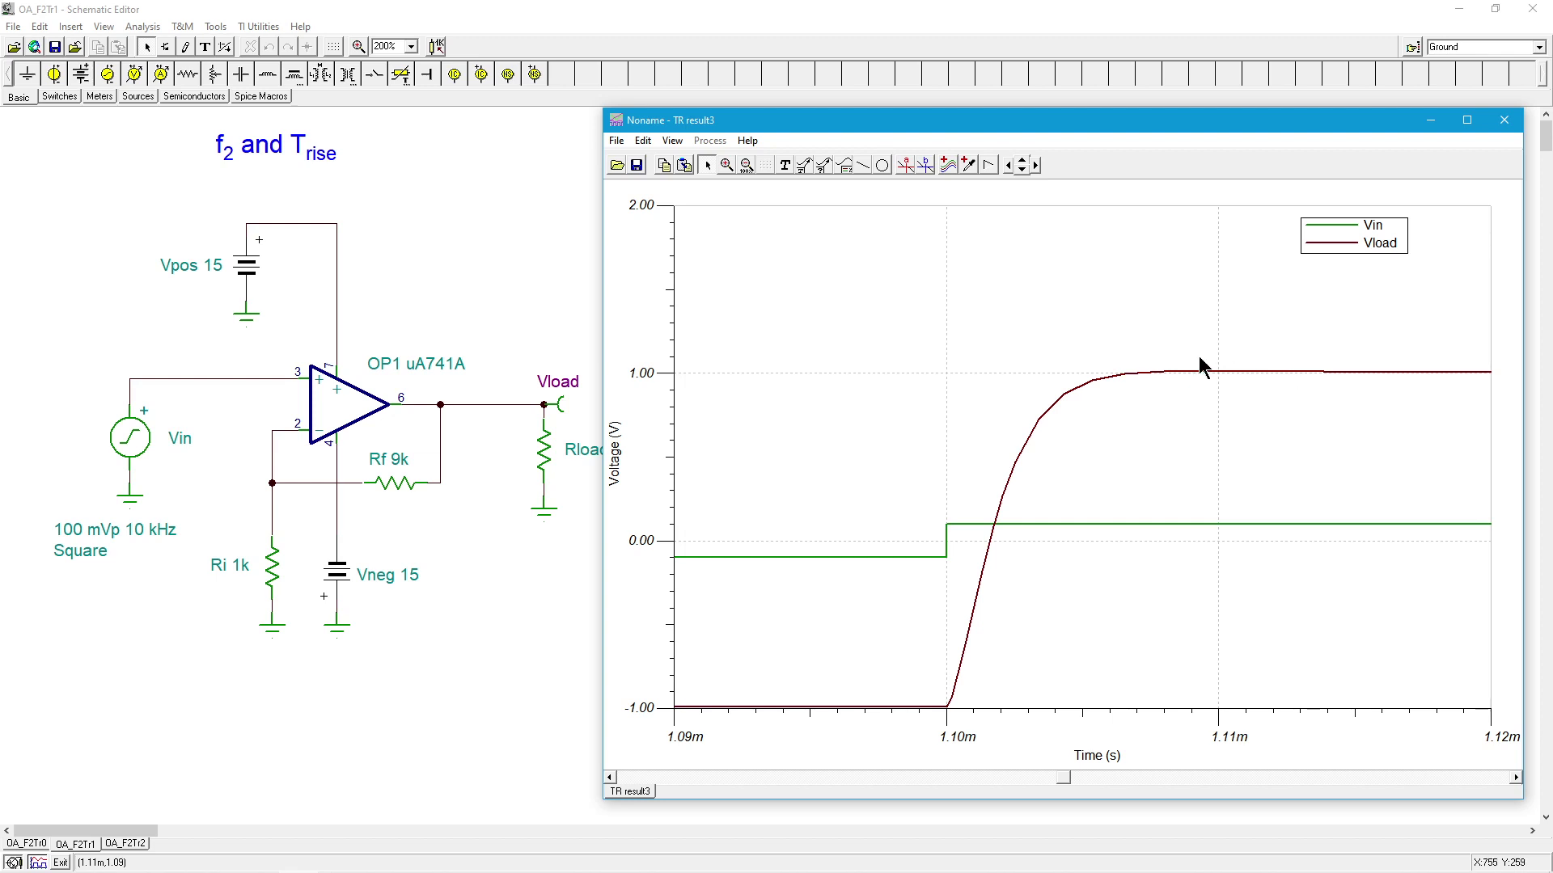
left_click(904, 166)
left_click(1024, 446)
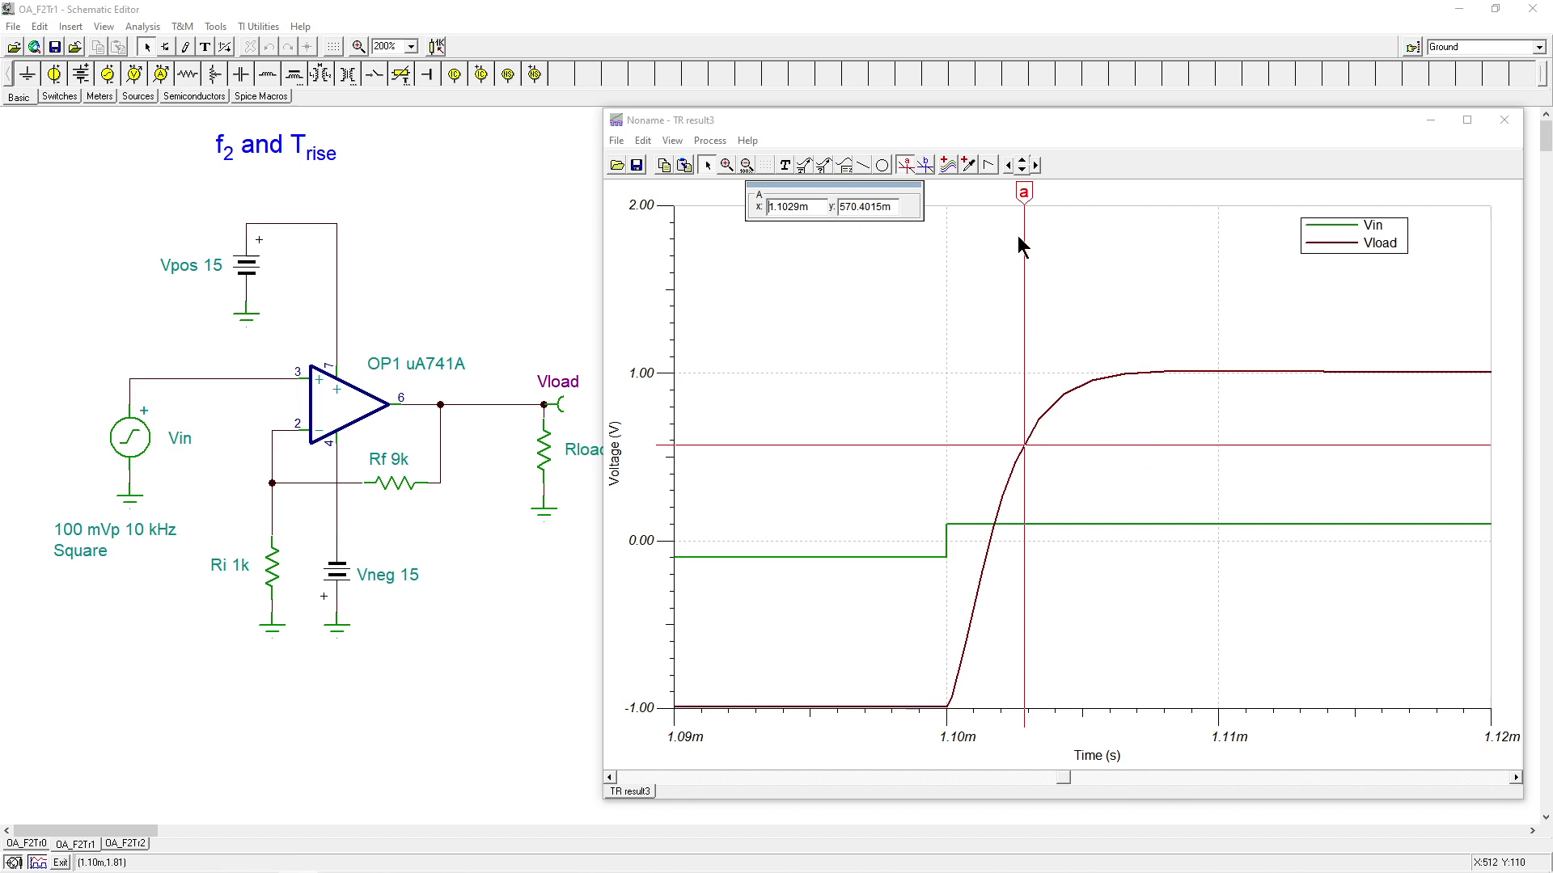
- Position cursor a at the start of Vload's rise, near −0.8 V, with its readout moved aside
left_click_drag(1025, 192, 843, 347)
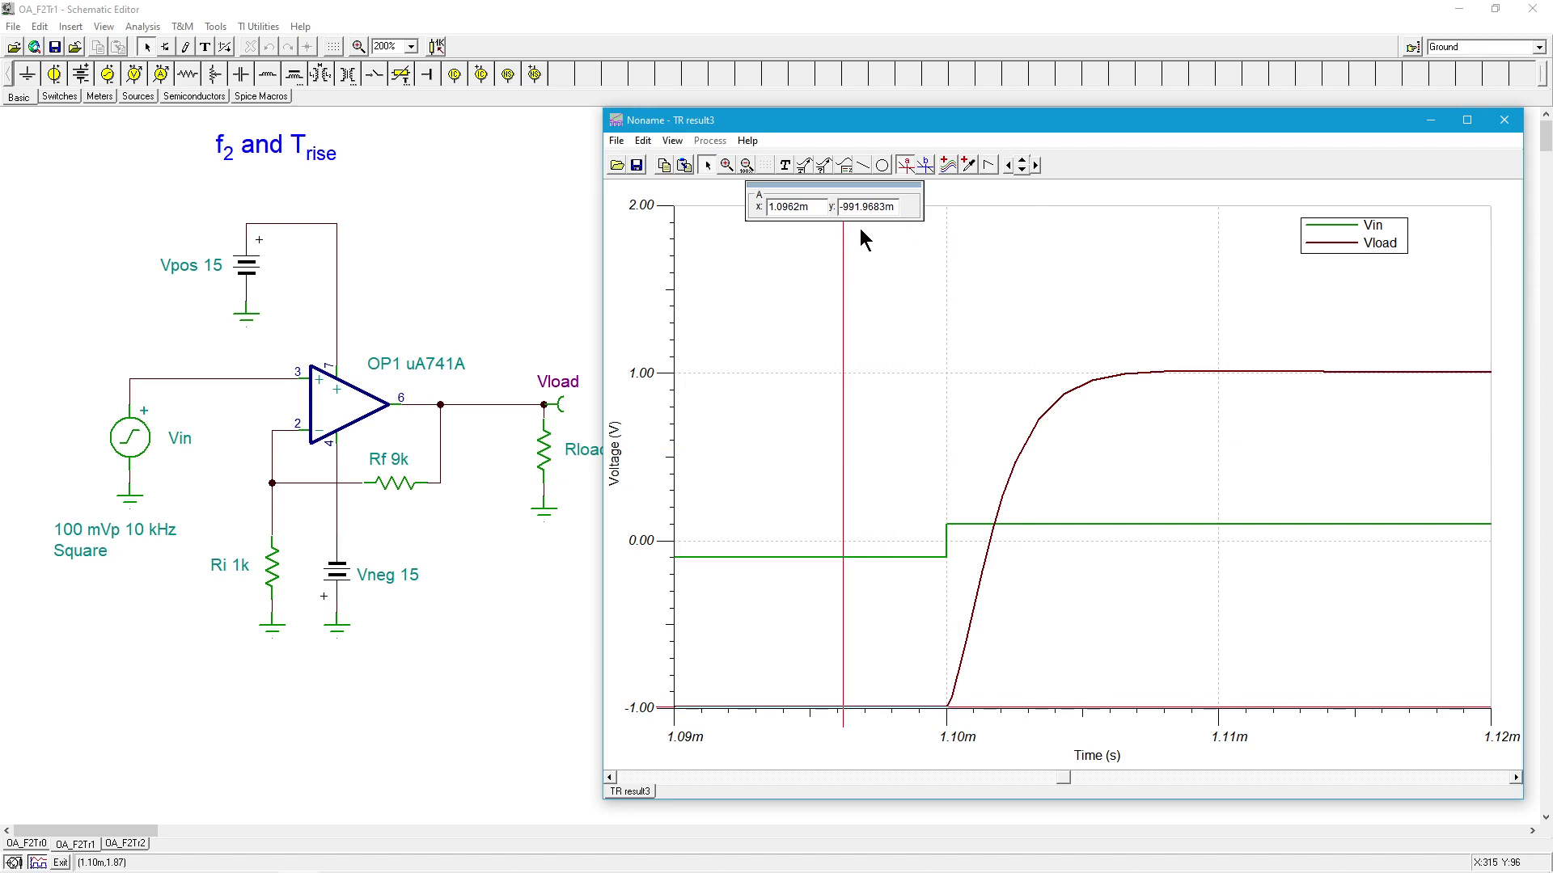
left_click_drag(861, 181, 1093, 206)
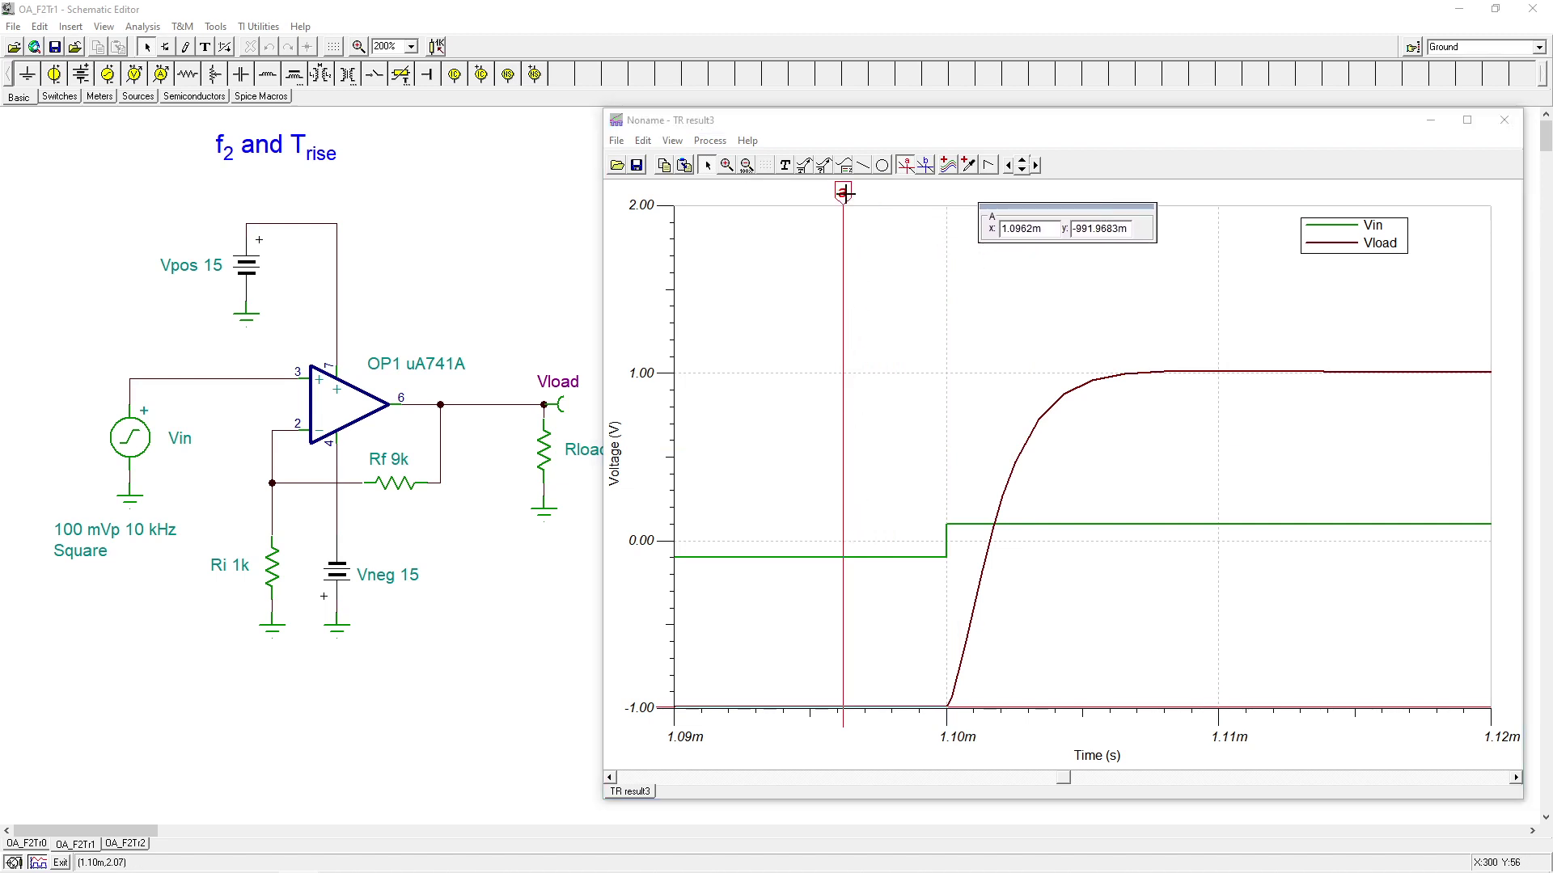
left_click_drag(844, 212, 806, 212)
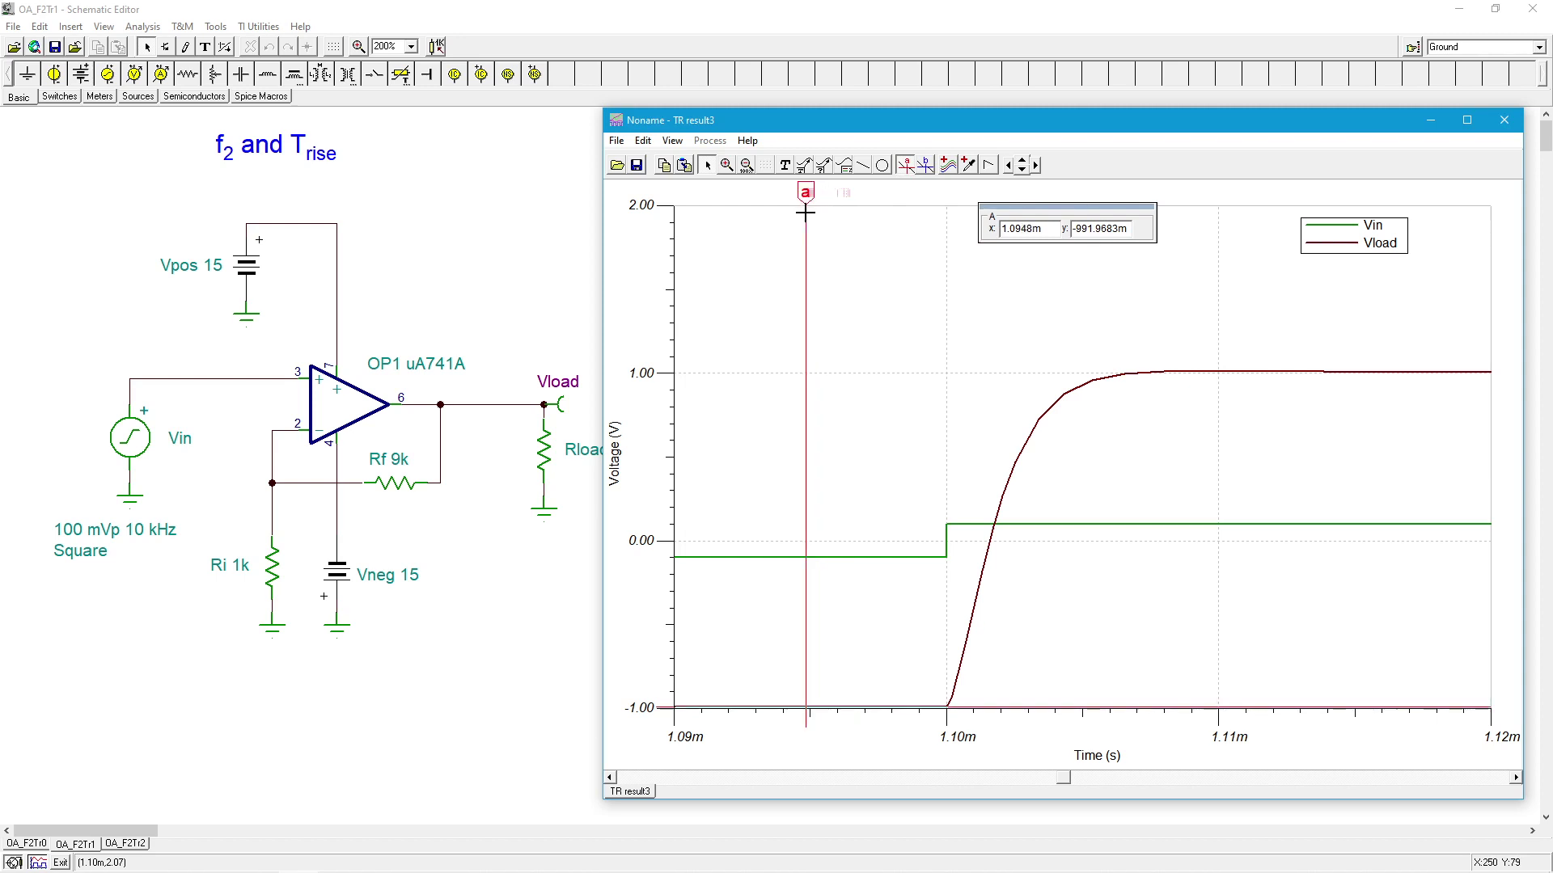
left_click_drag(806, 212, 956, 296)
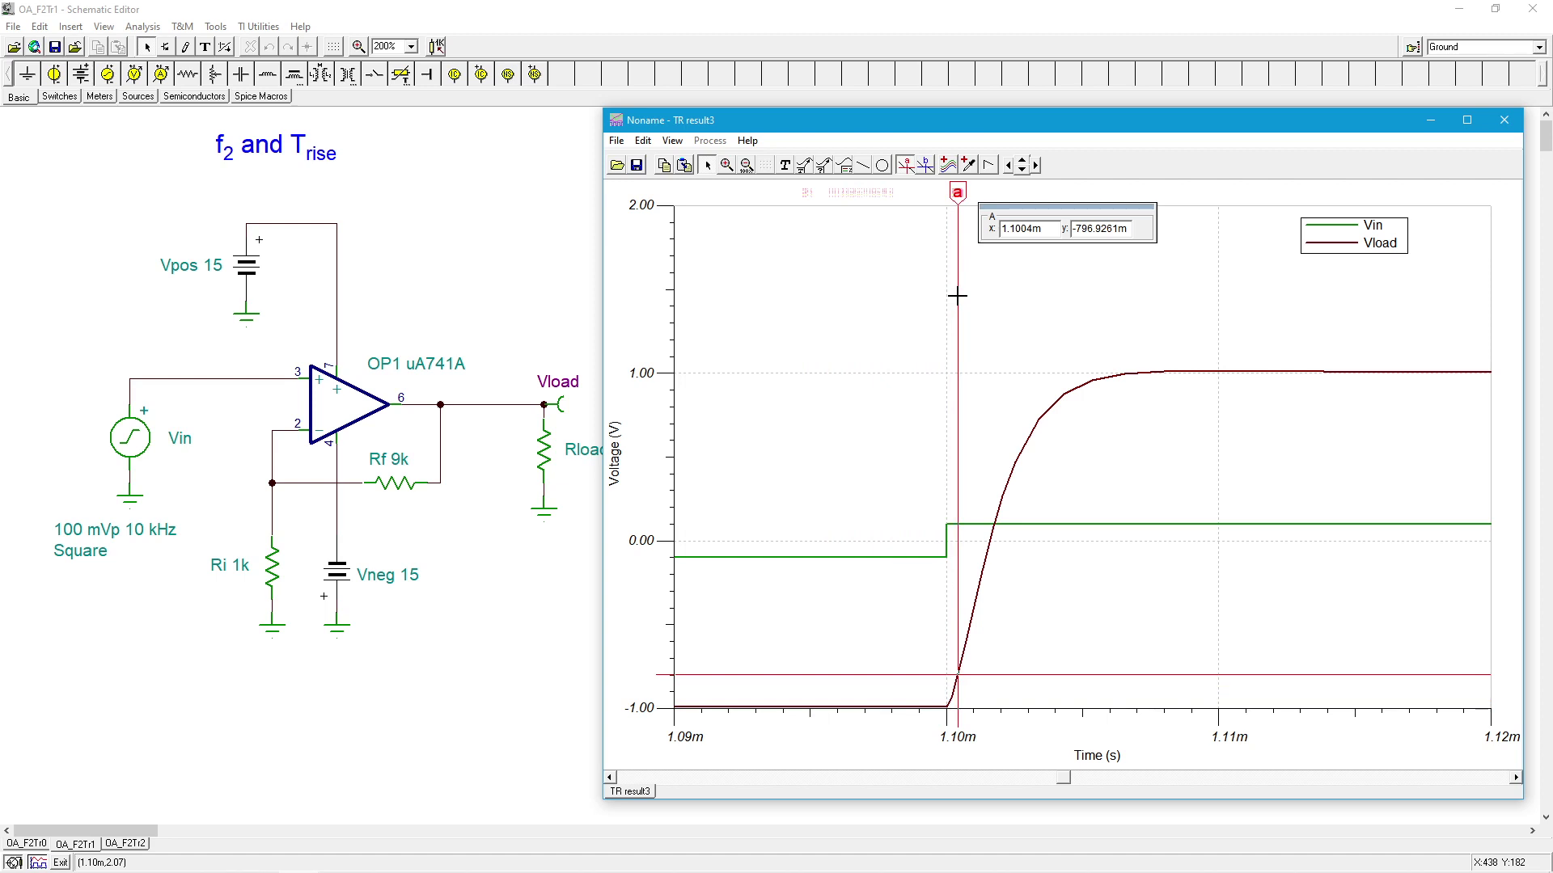
left_click_drag(956, 296, 956, 297)
- Add cursor b on Vload near +0.8 V to read the roughly 3.4 µs rise time
left_click(924, 163)
left_click(1032, 429)
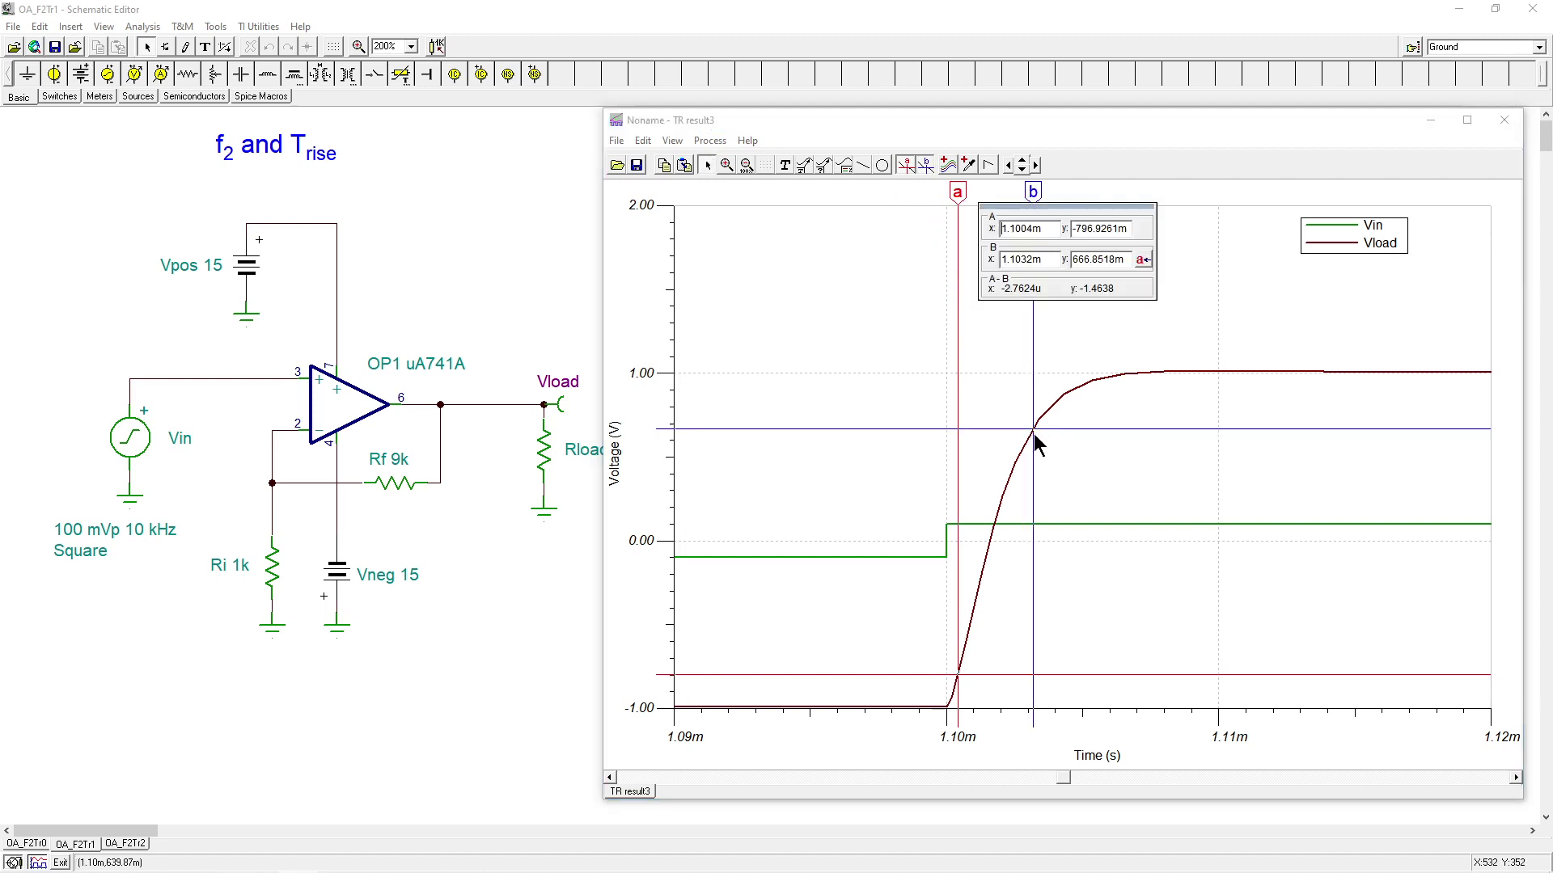
mouse_move(1032, 192)
left_mouse_down()
mouse_move(1015, 192)
mouse_move(1051, 192)
left_mouse_up()
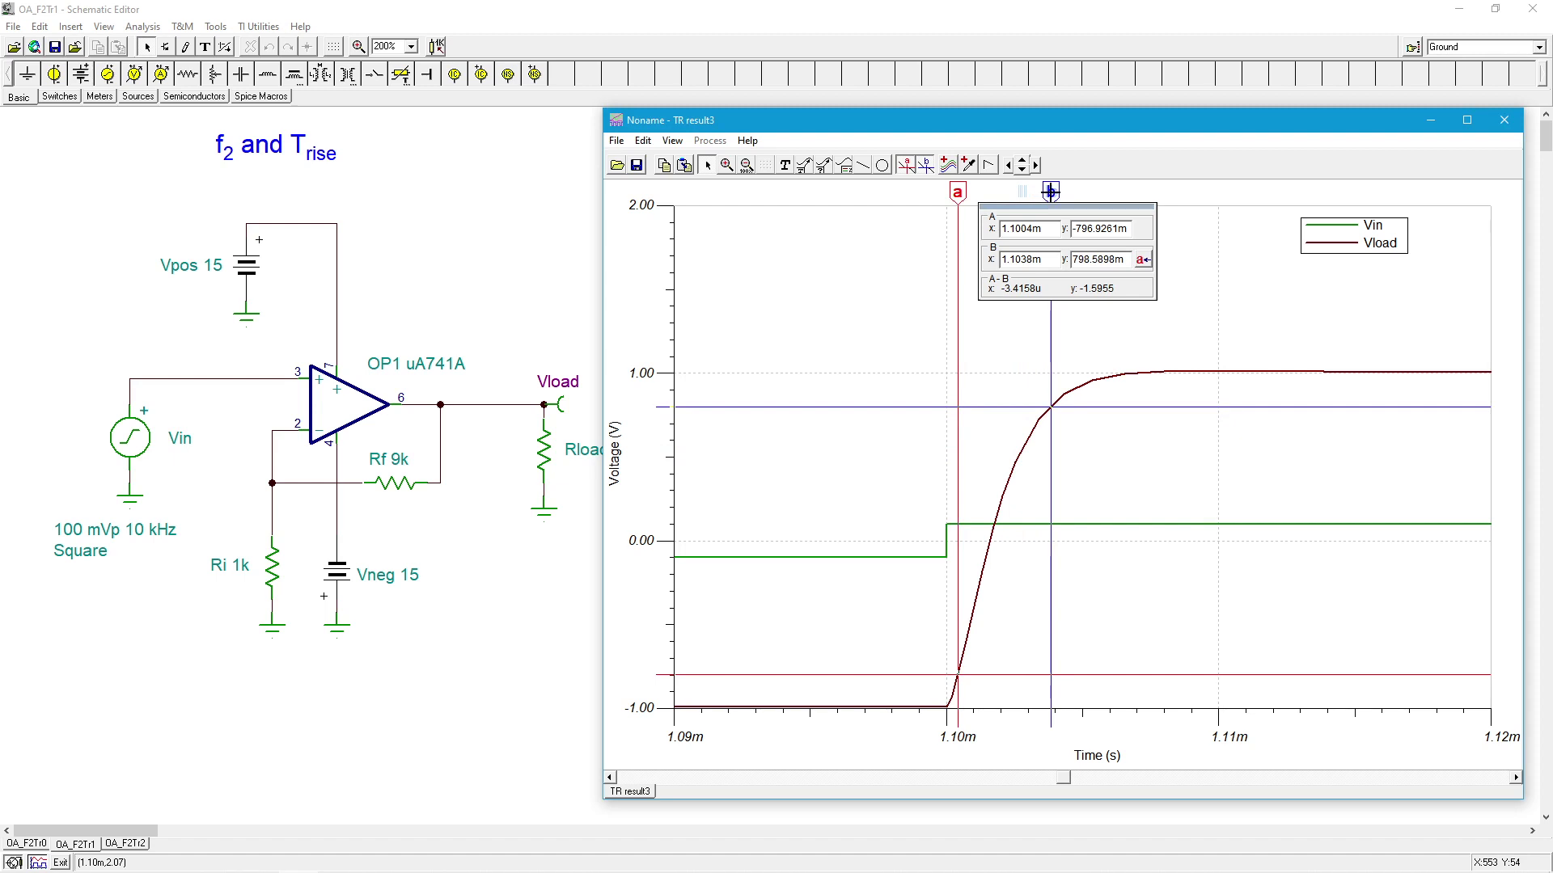
left_click_drag(1050, 191, 1050, 192)
- Turn off cursors a and b, close the TR result3 window, and switch to the OA_F2Tr2 sheet
left_click(904, 164)
left_click(922, 165)
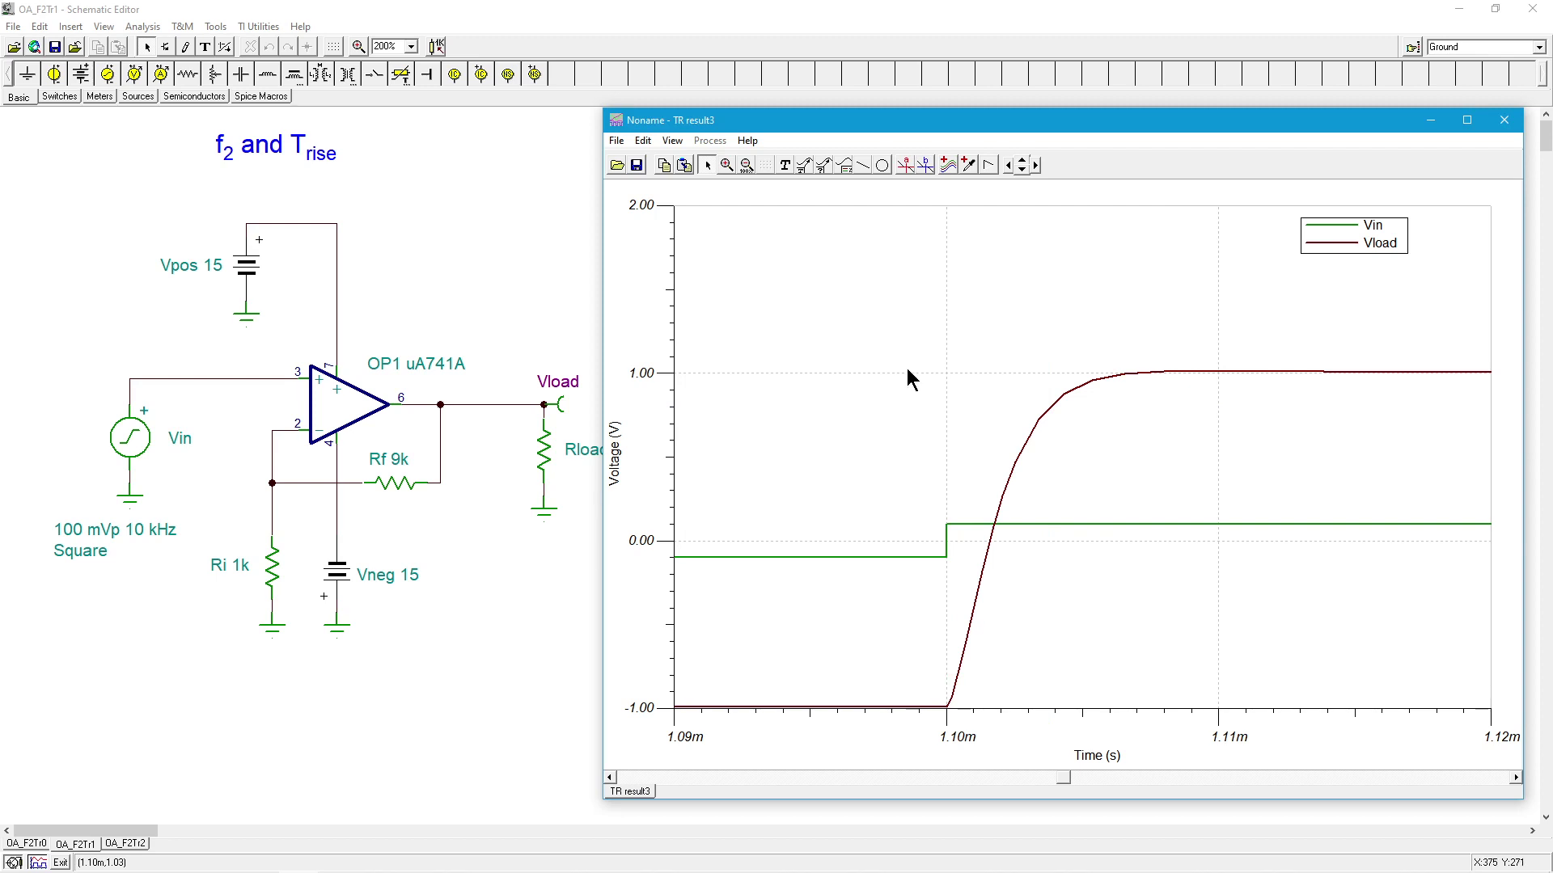
left_click(1504, 120)
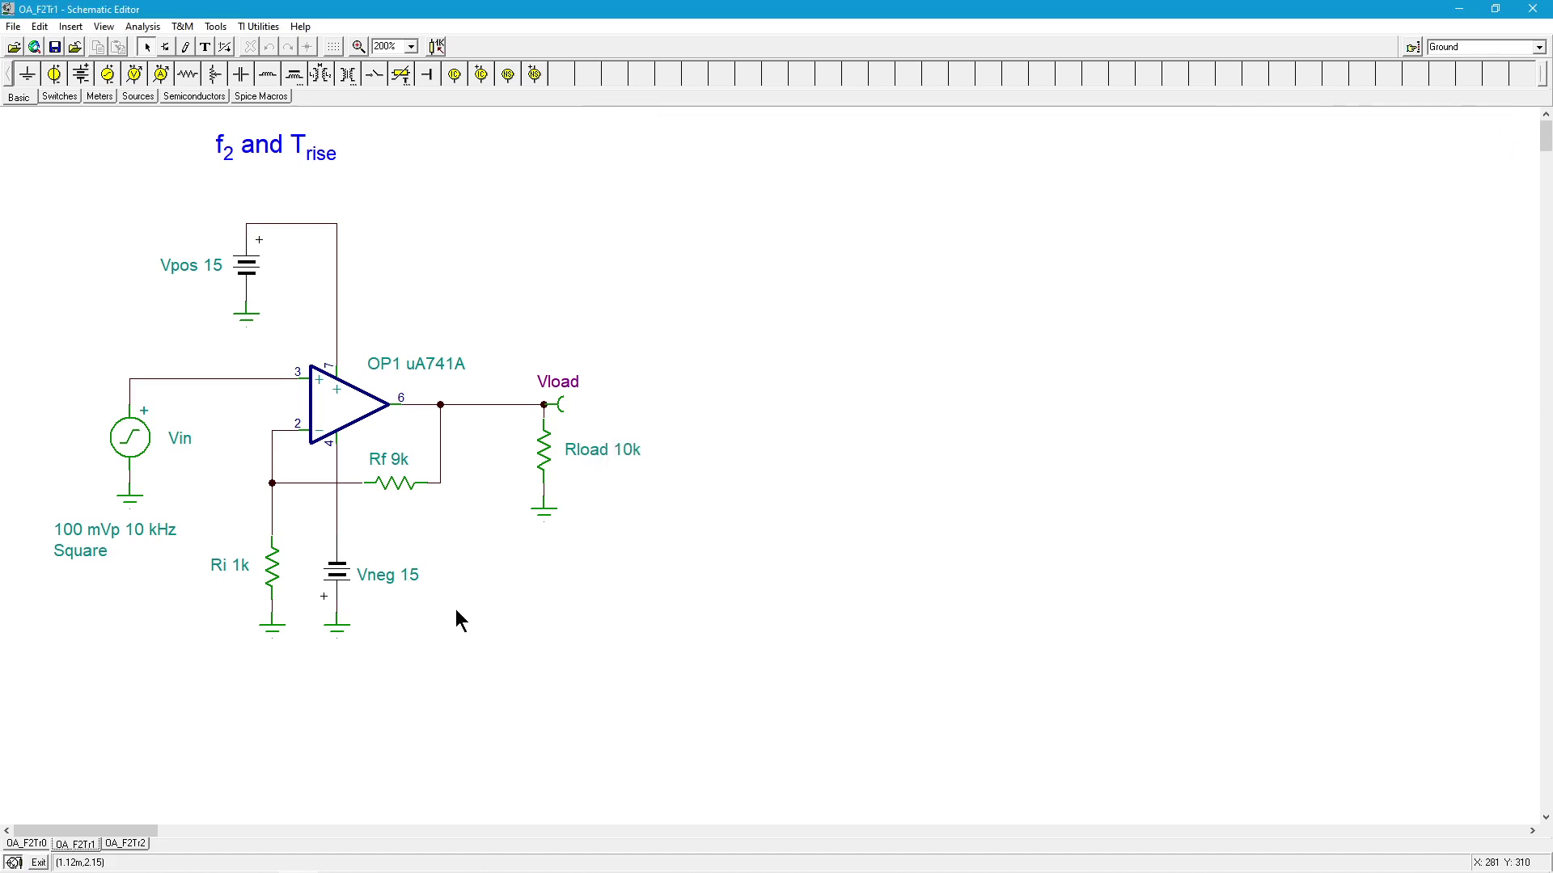
left_click(126, 843)
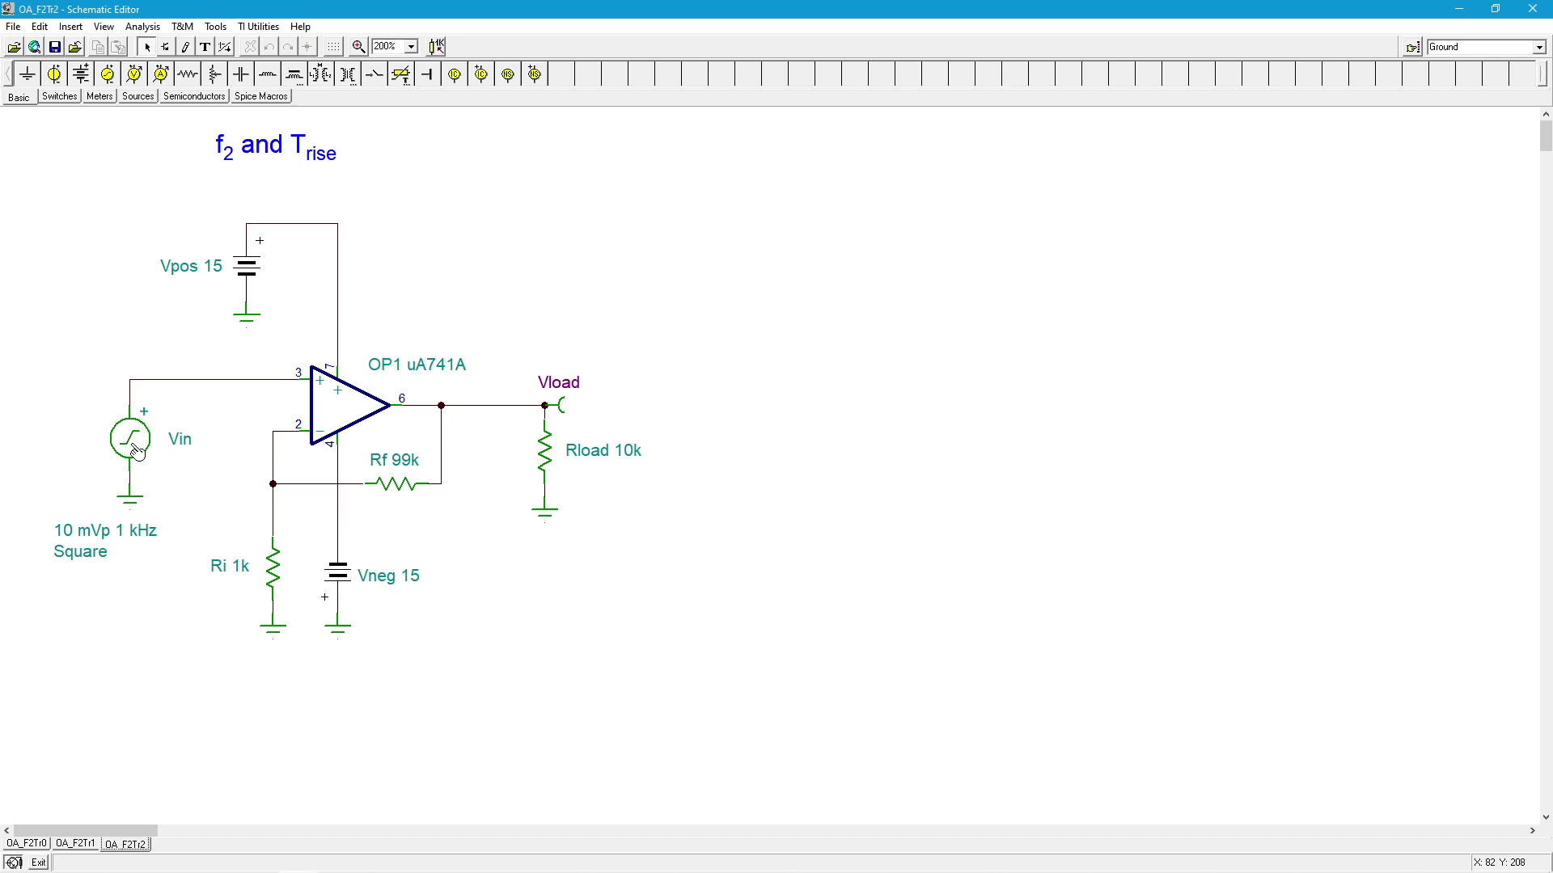
- Run the OA_F2Tr2 transient analysis with display from 1m to 3m
left_click(144, 27)
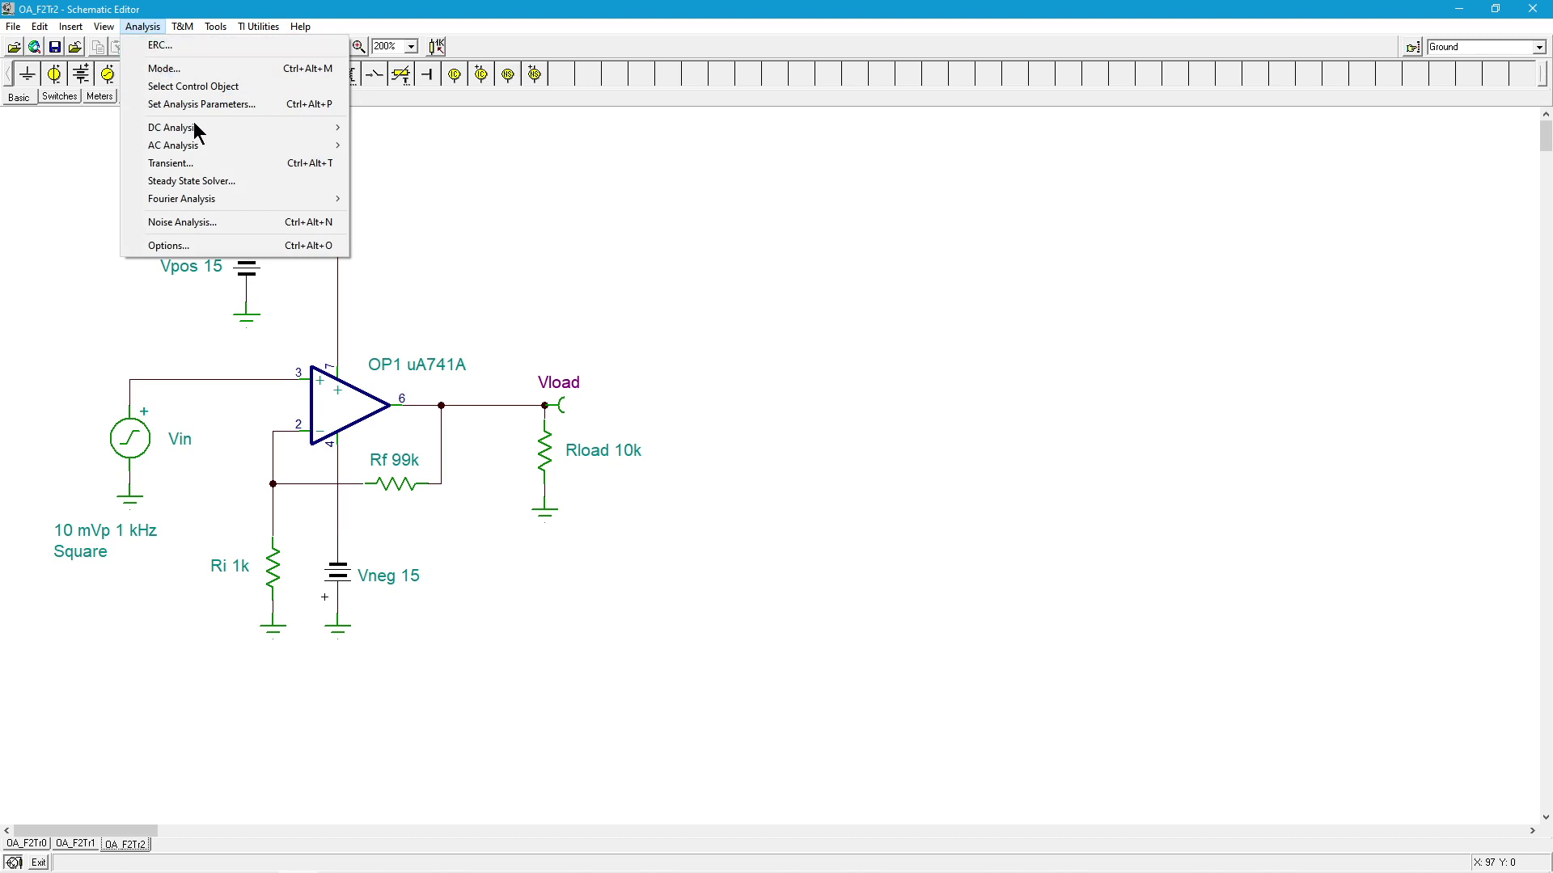
left_click(221, 162)
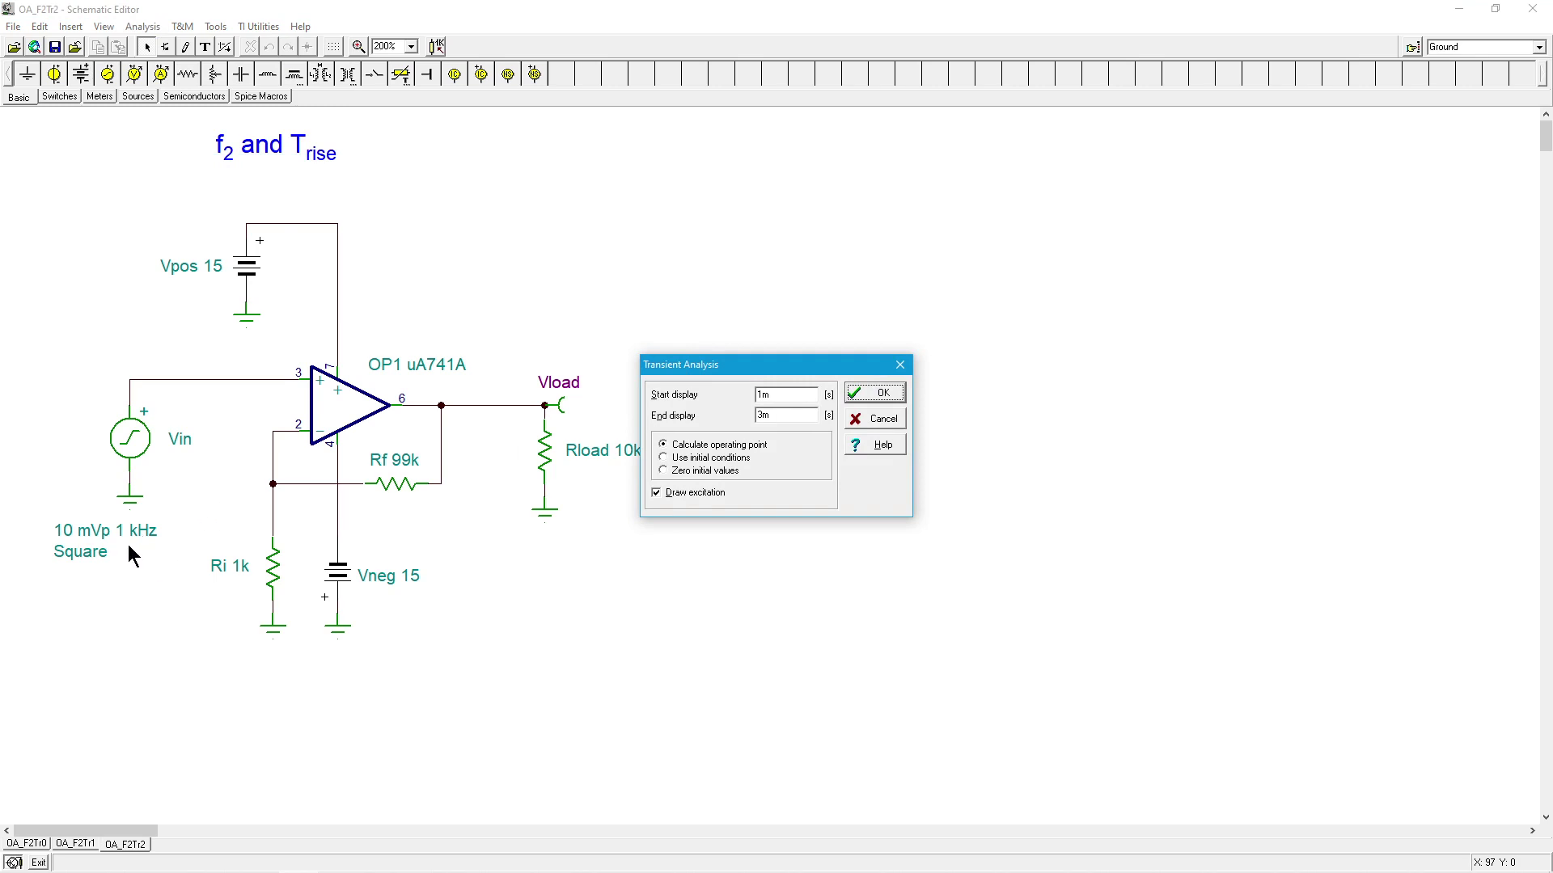
left_click(871, 393)
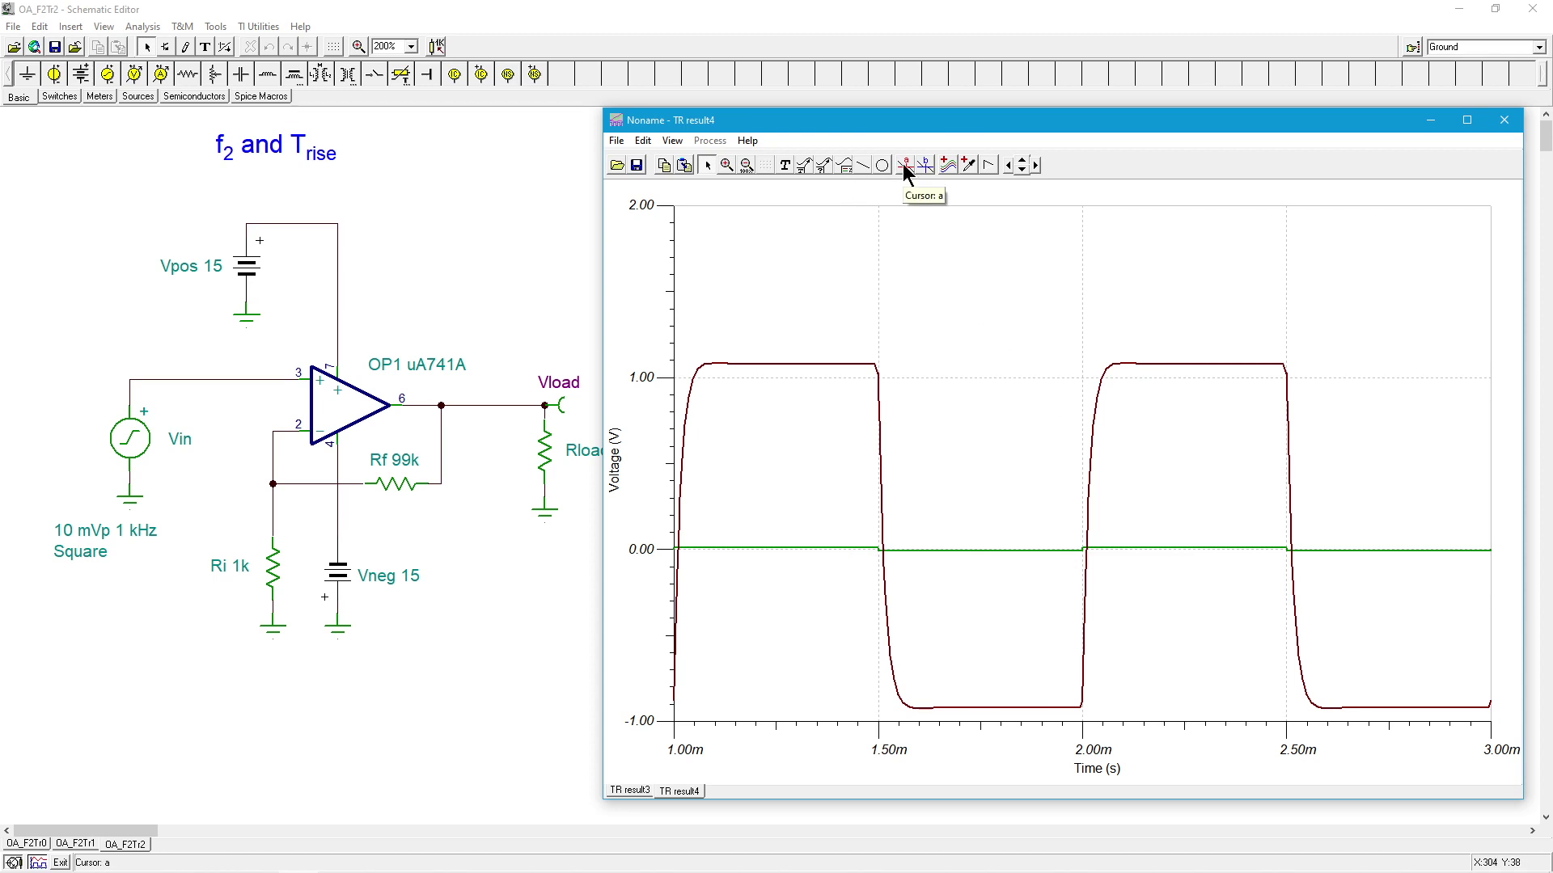
- Zoom the plot to 1.90–2.20 ms around Vload's rising edge at 2.00 ms
left_click(726, 164)
left_click_drag(1044, 345, 1135, 779)
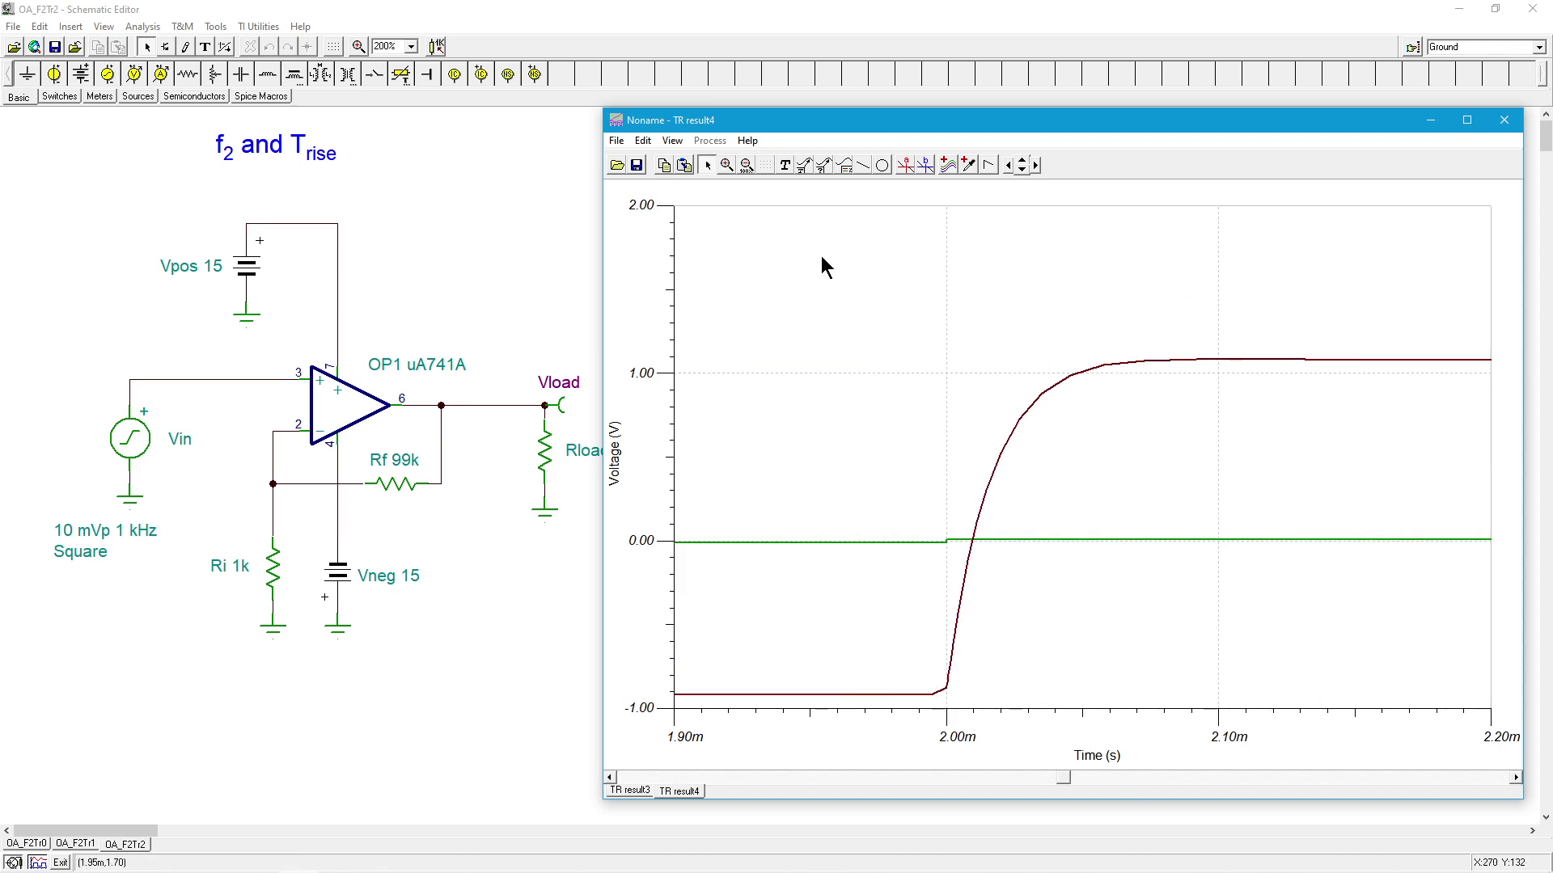
- Place cursor a where Vload starts rising, at 2.0016 ms and −707.94 mV
left_click(904, 164)
left_click(1016, 461)
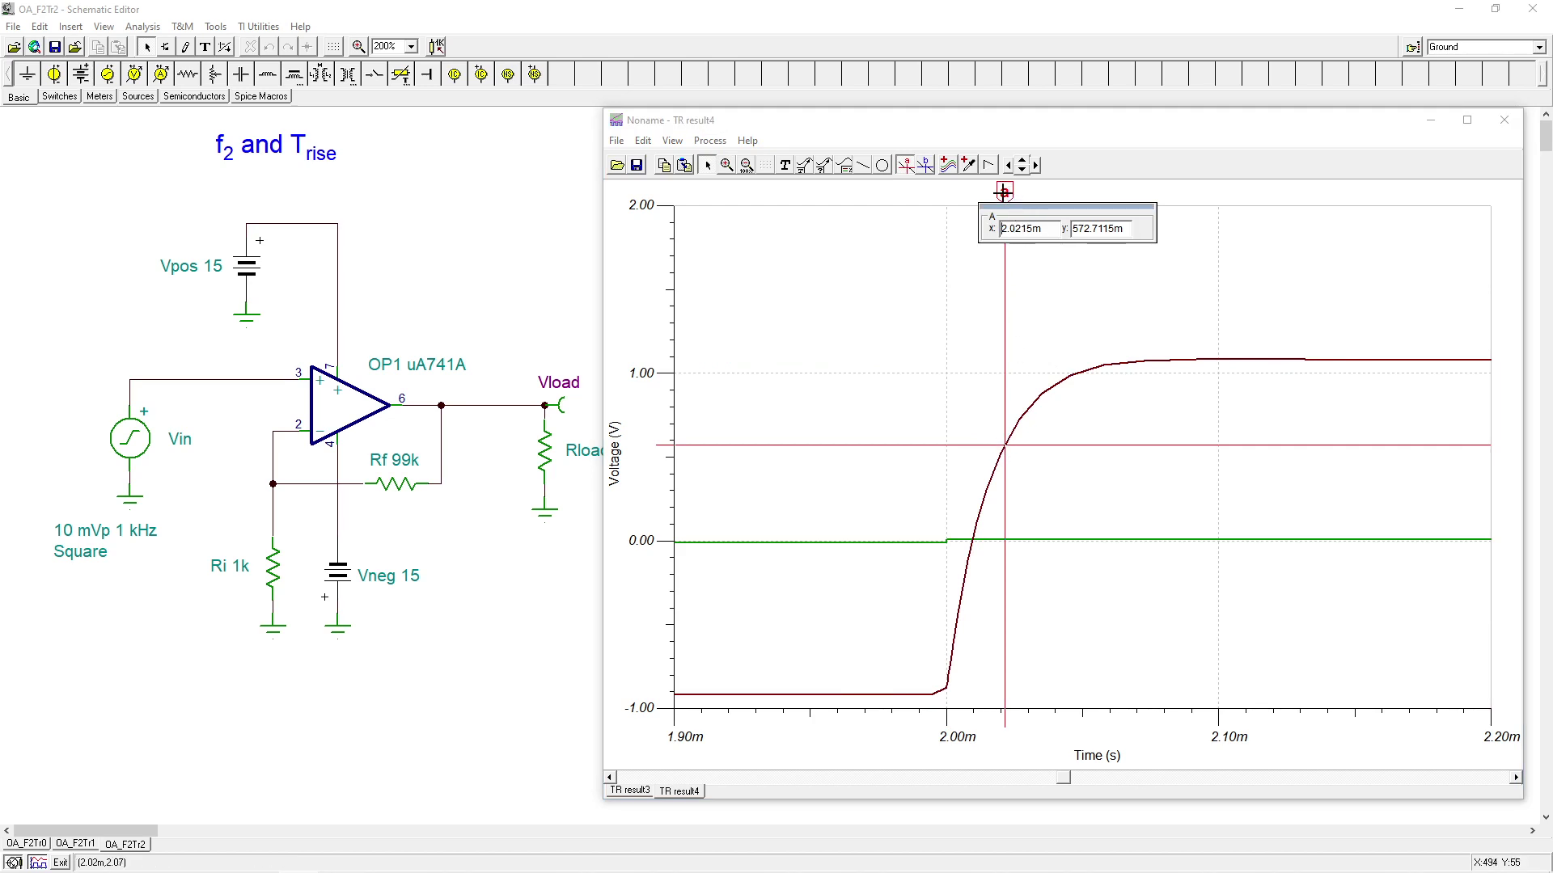
mouse_move(1004, 192)
left_mouse_down()
mouse_move(918, 278)
mouse_move(825, 301)
mouse_move(869, 307)
left_mouse_up()
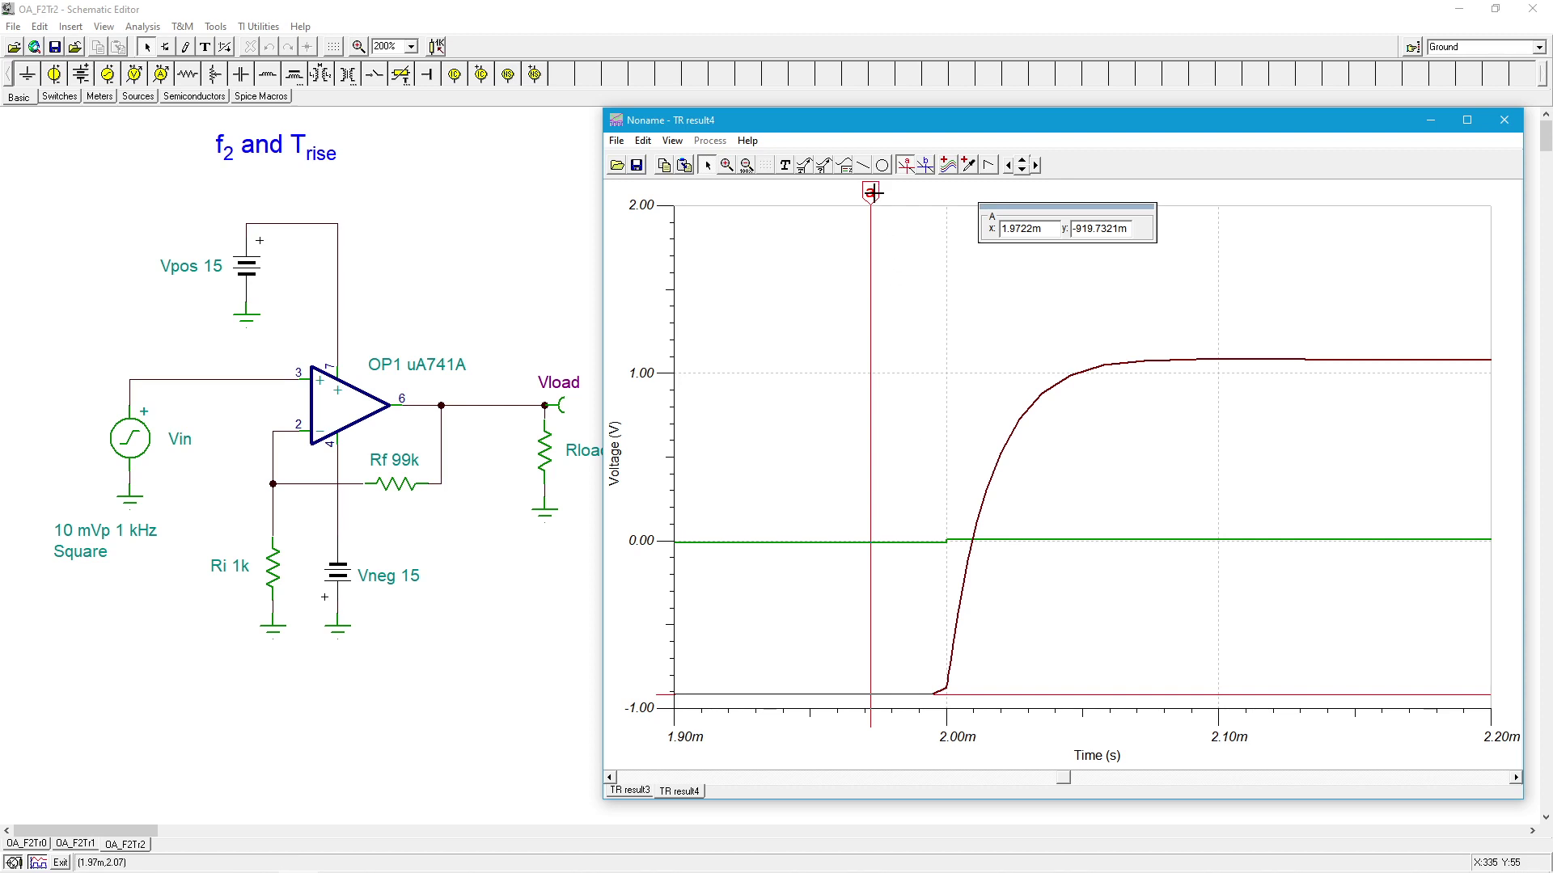
mouse_move(873, 192)
left_mouse_down()
mouse_move(1095, 253)
mouse_move(1241, 265)
left_mouse_up()
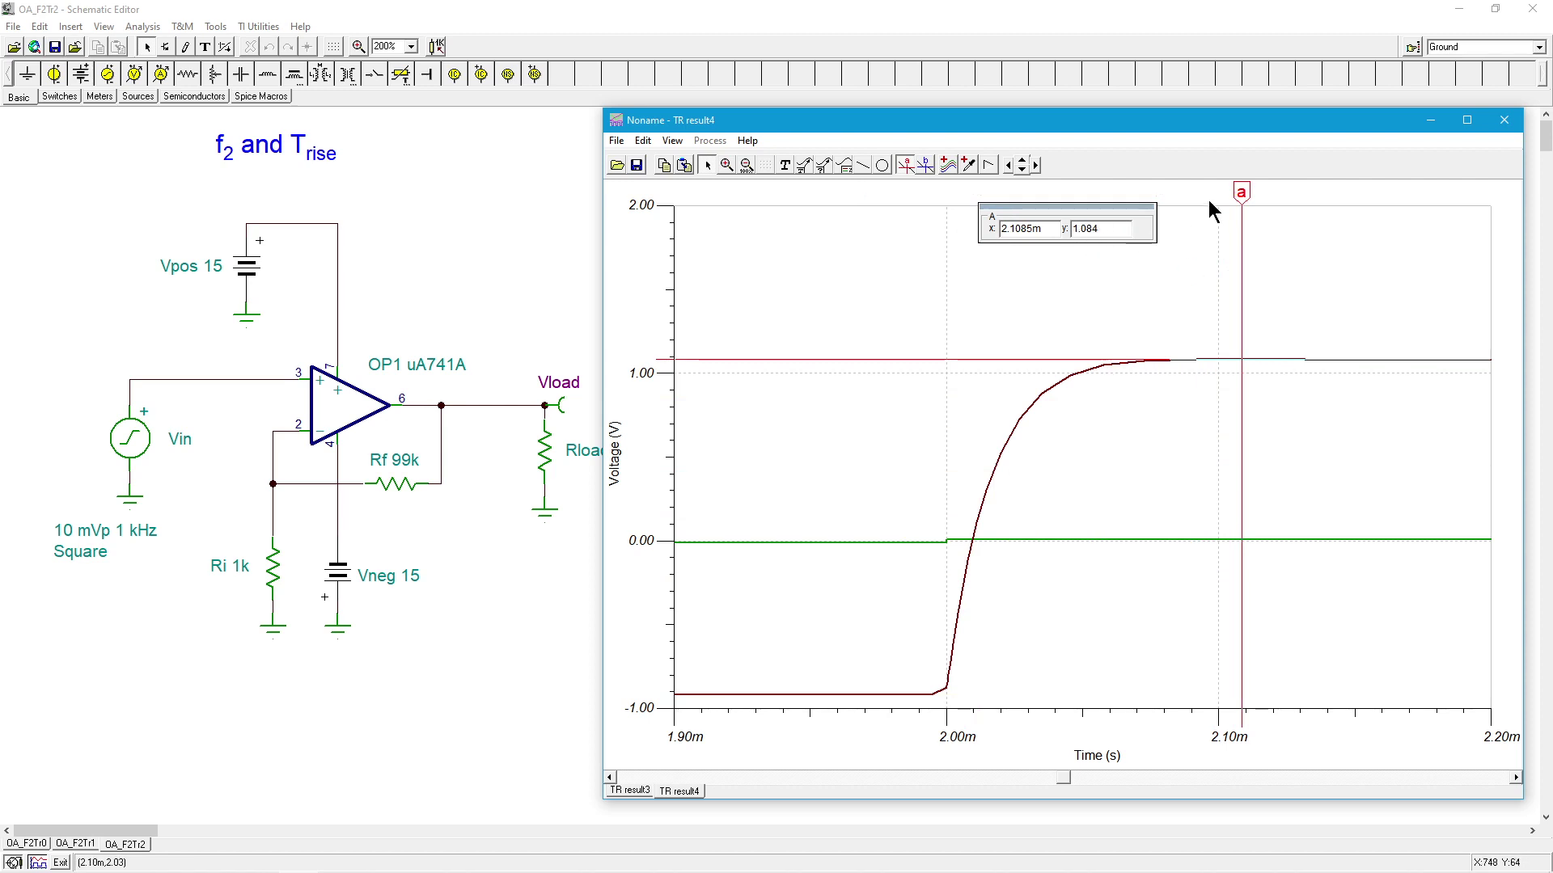
left_click_drag(1241, 192, 951, 241)
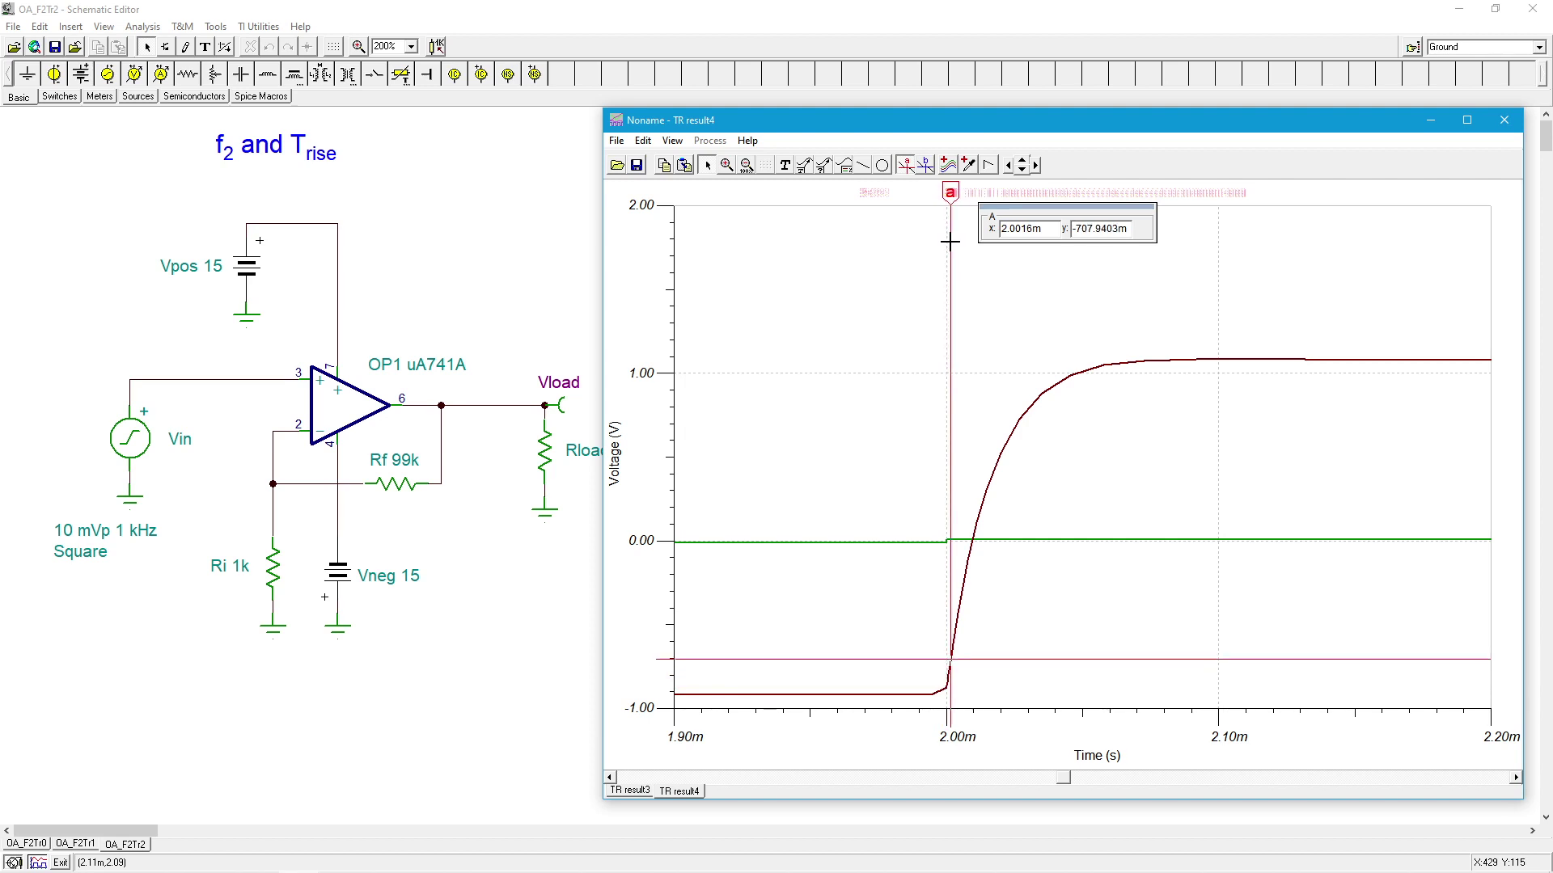
left_click_drag(950, 241, 949, 240)
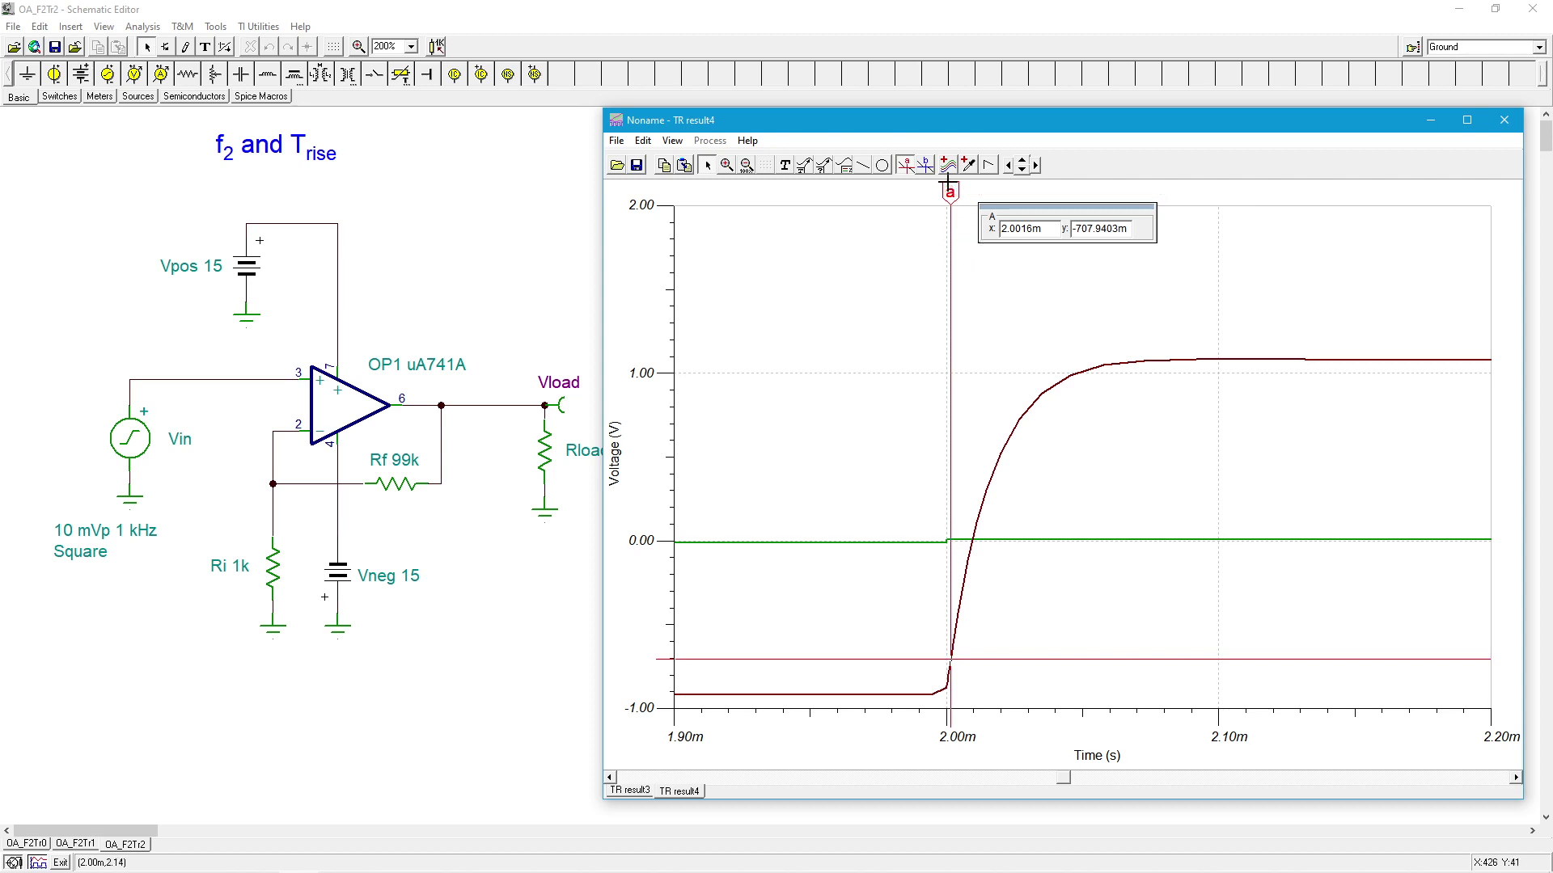
- Slide cursor b up the edge to 2.0366 ms to read about 35 µs, then remove both cursors
left_click(1013, 431)
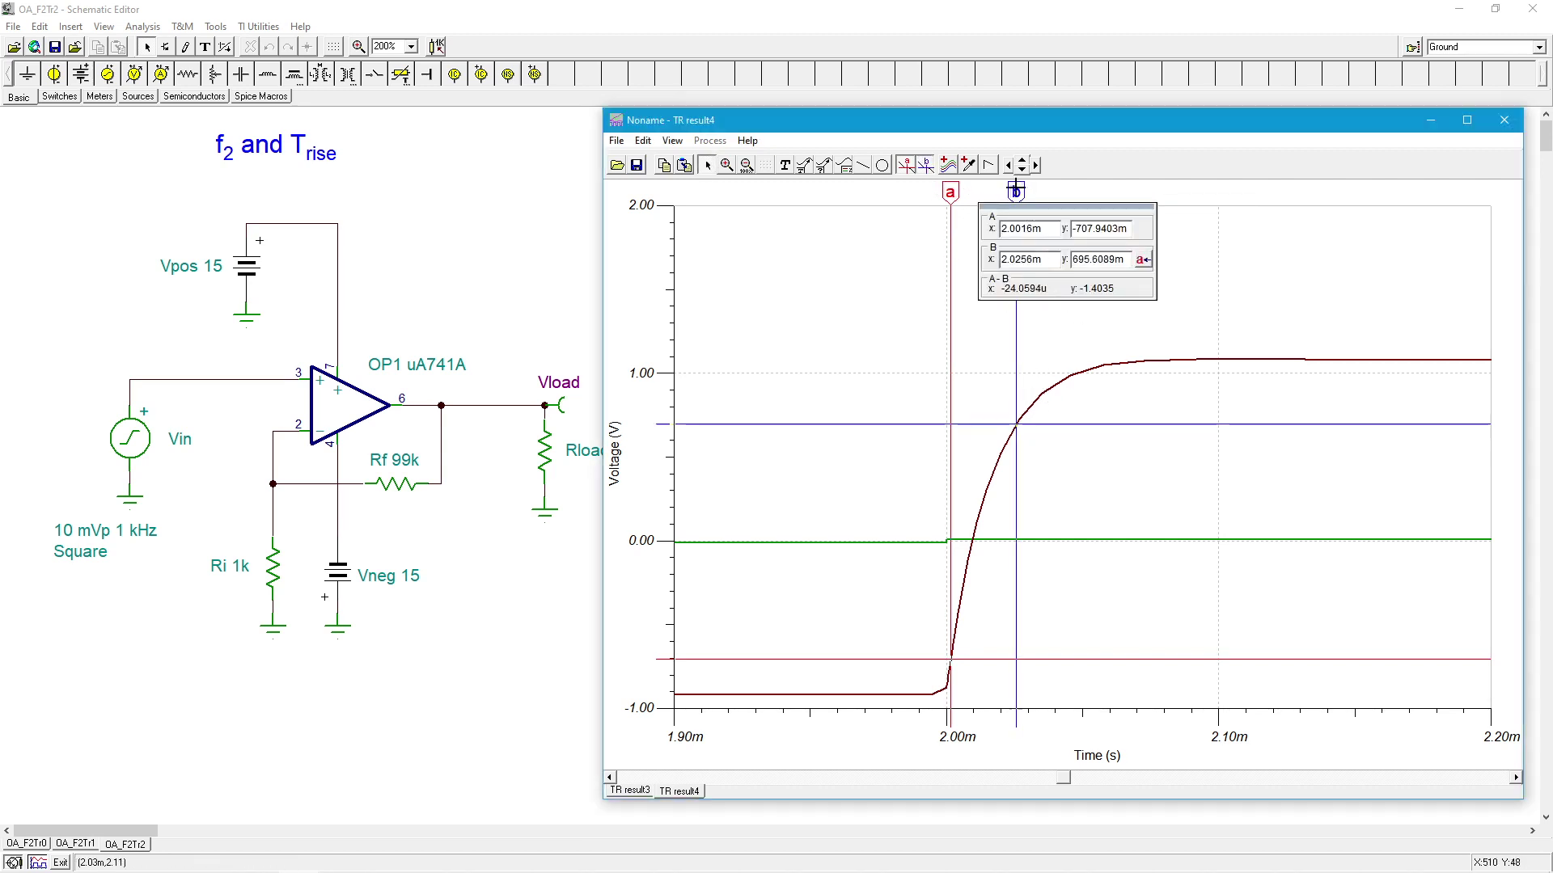
left_click_drag(1015, 189, 1045, 204)
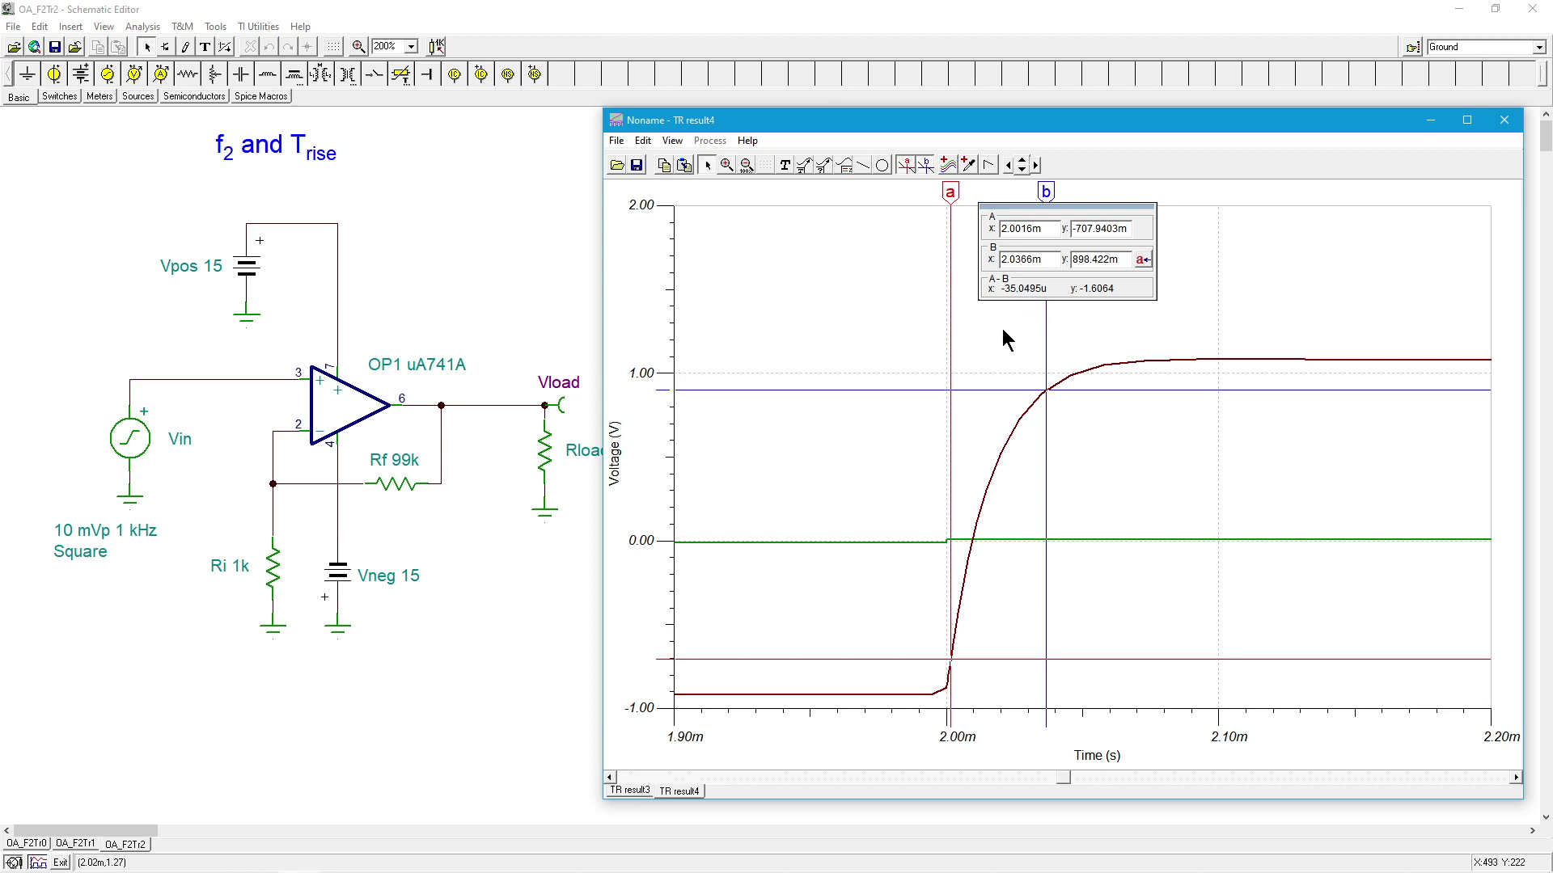
left_click(921, 166)
left_click(904, 167)
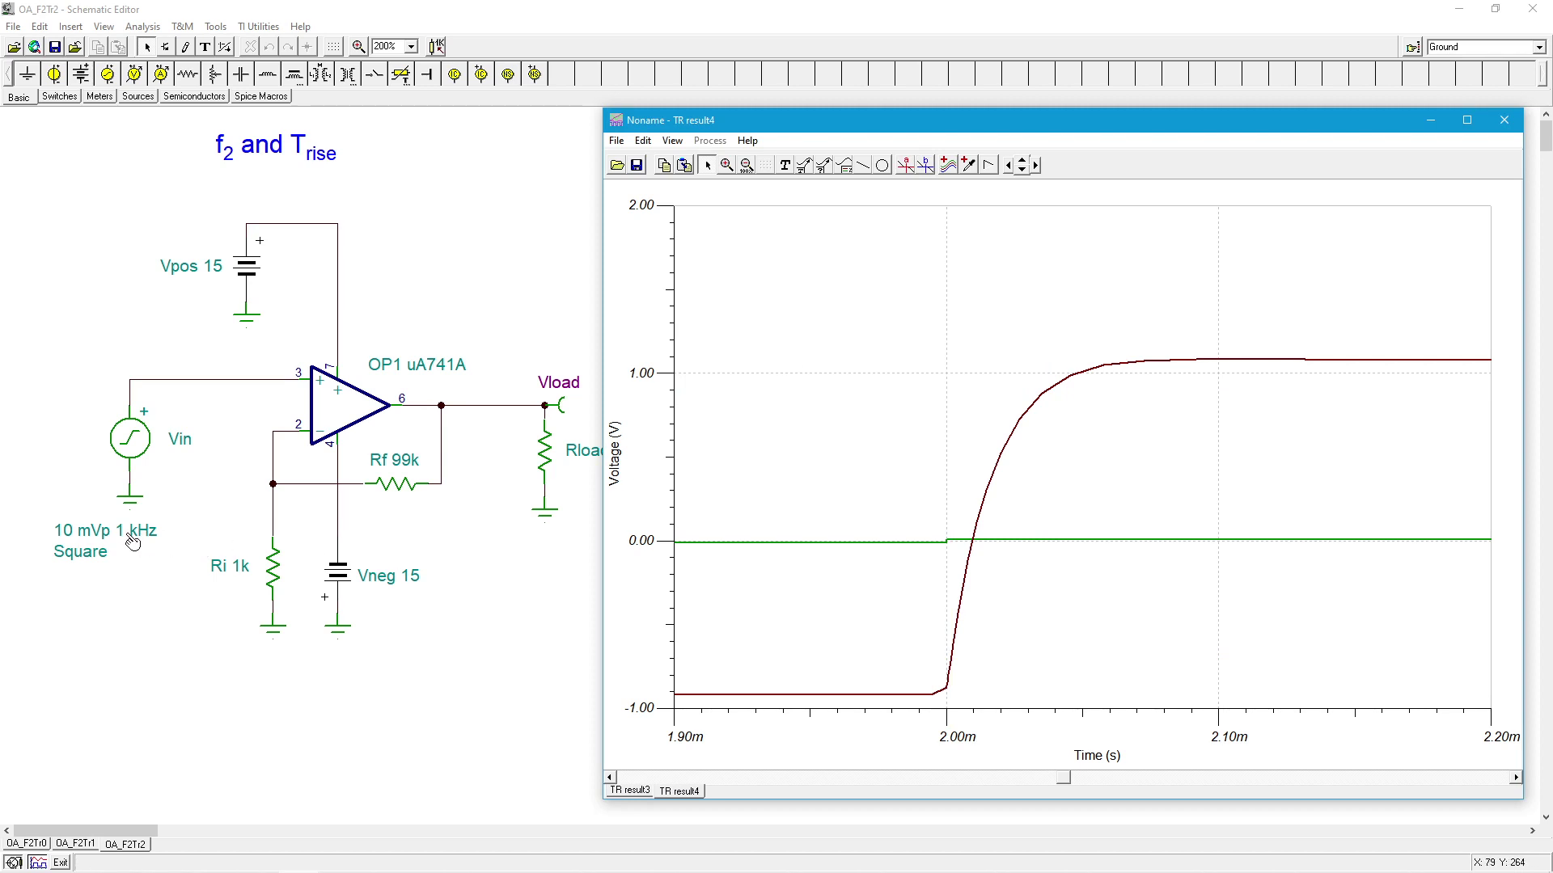
- Change Vin's square-wave frequency from 1k to 10k in the Signal Editor and apply it
double_click(139, 441)
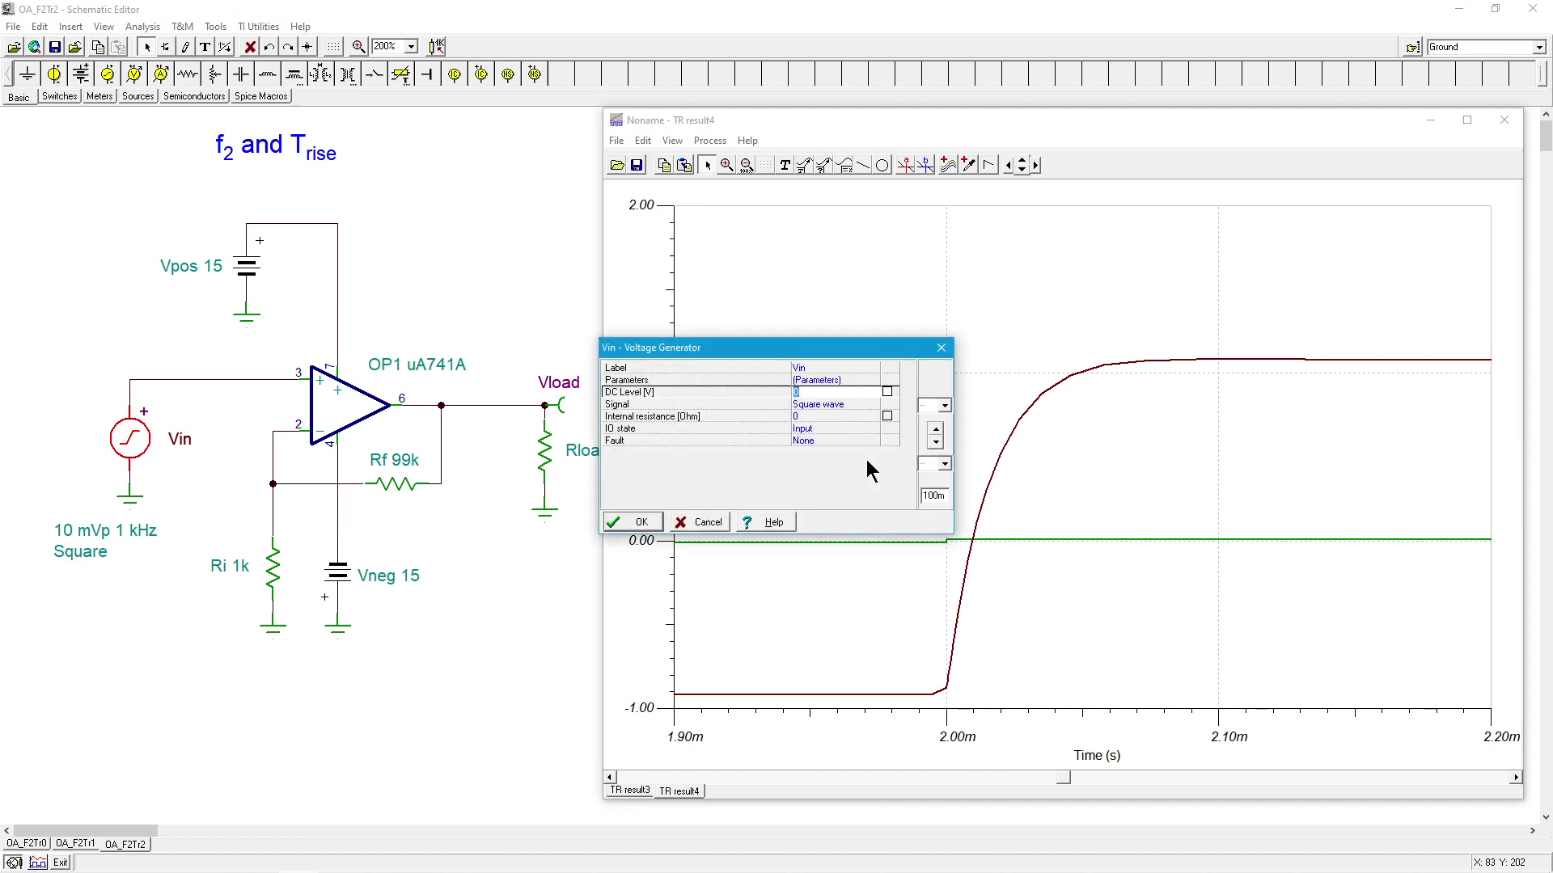
left_click(831, 406)
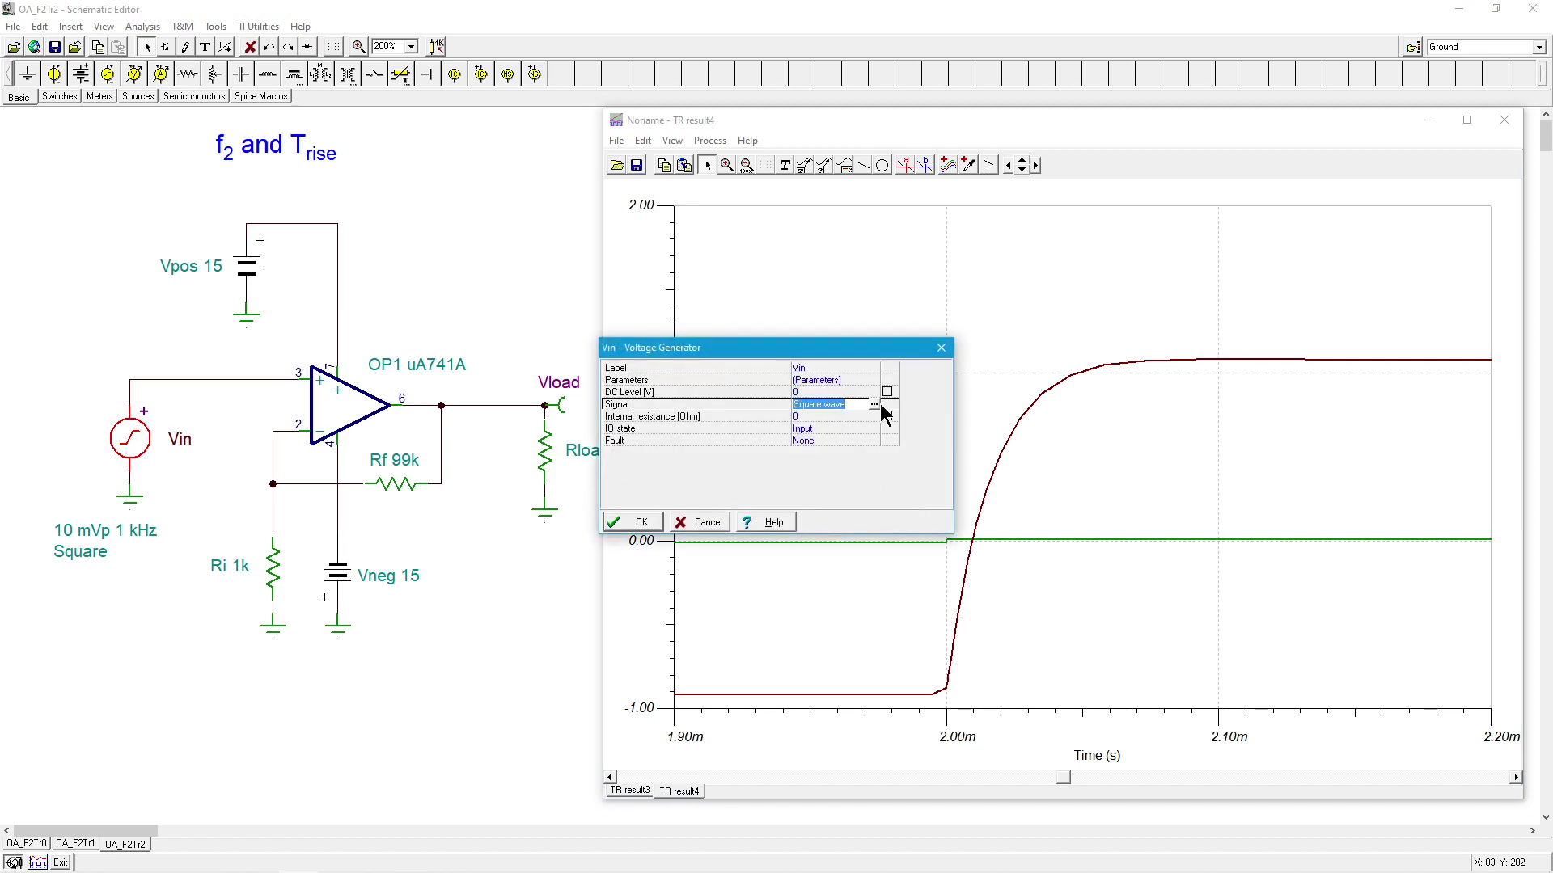
left_click(874, 404)
left_click(890, 411)
left_click(914, 411)
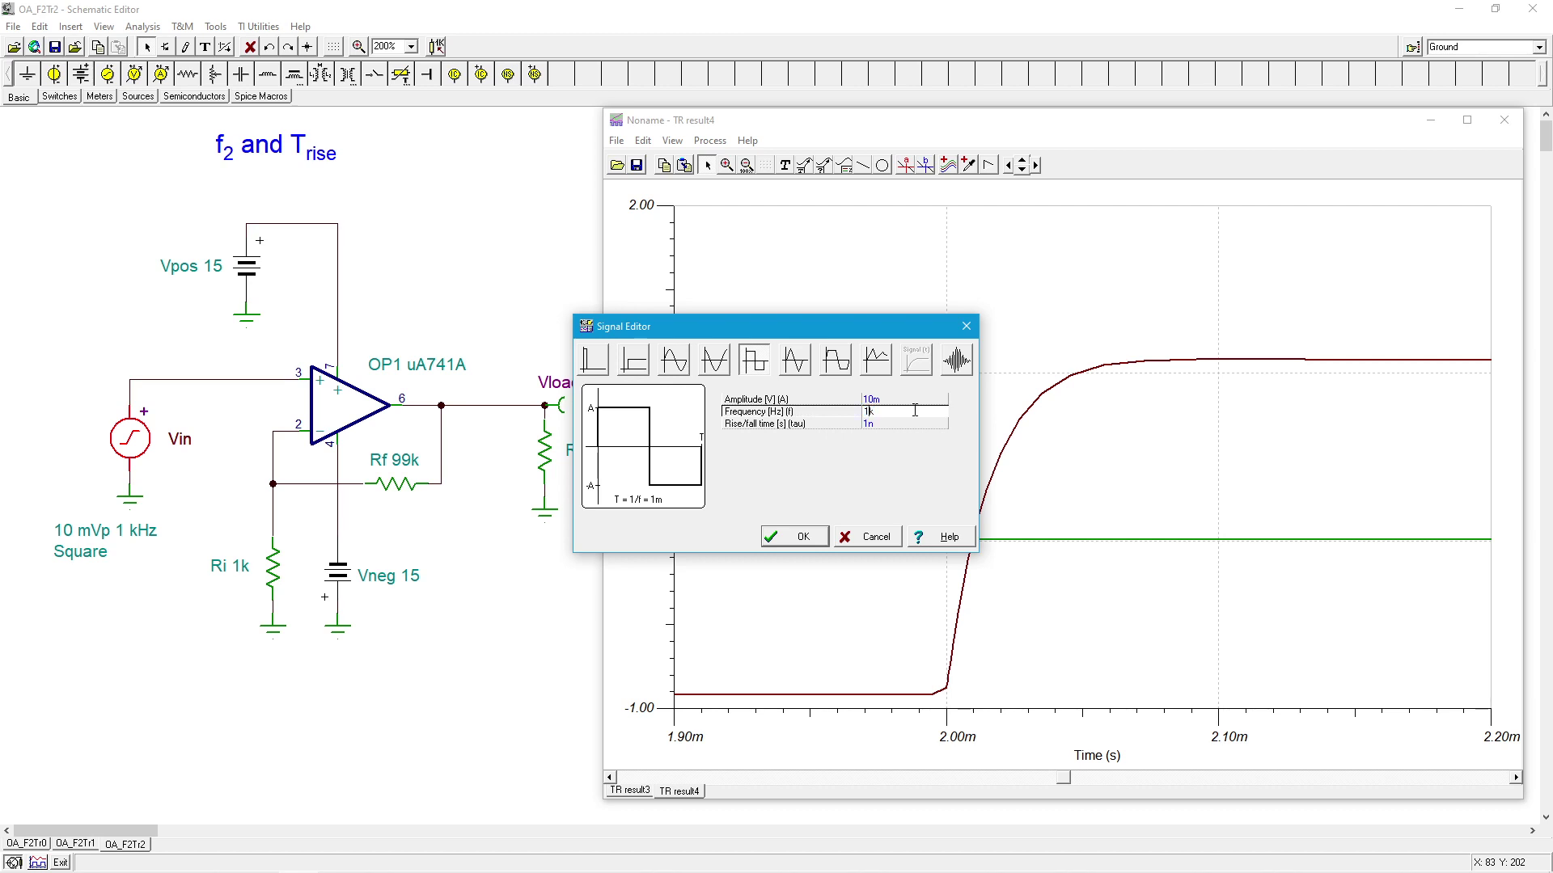
type("0")
left_click(817, 536)
left_click(640, 523)
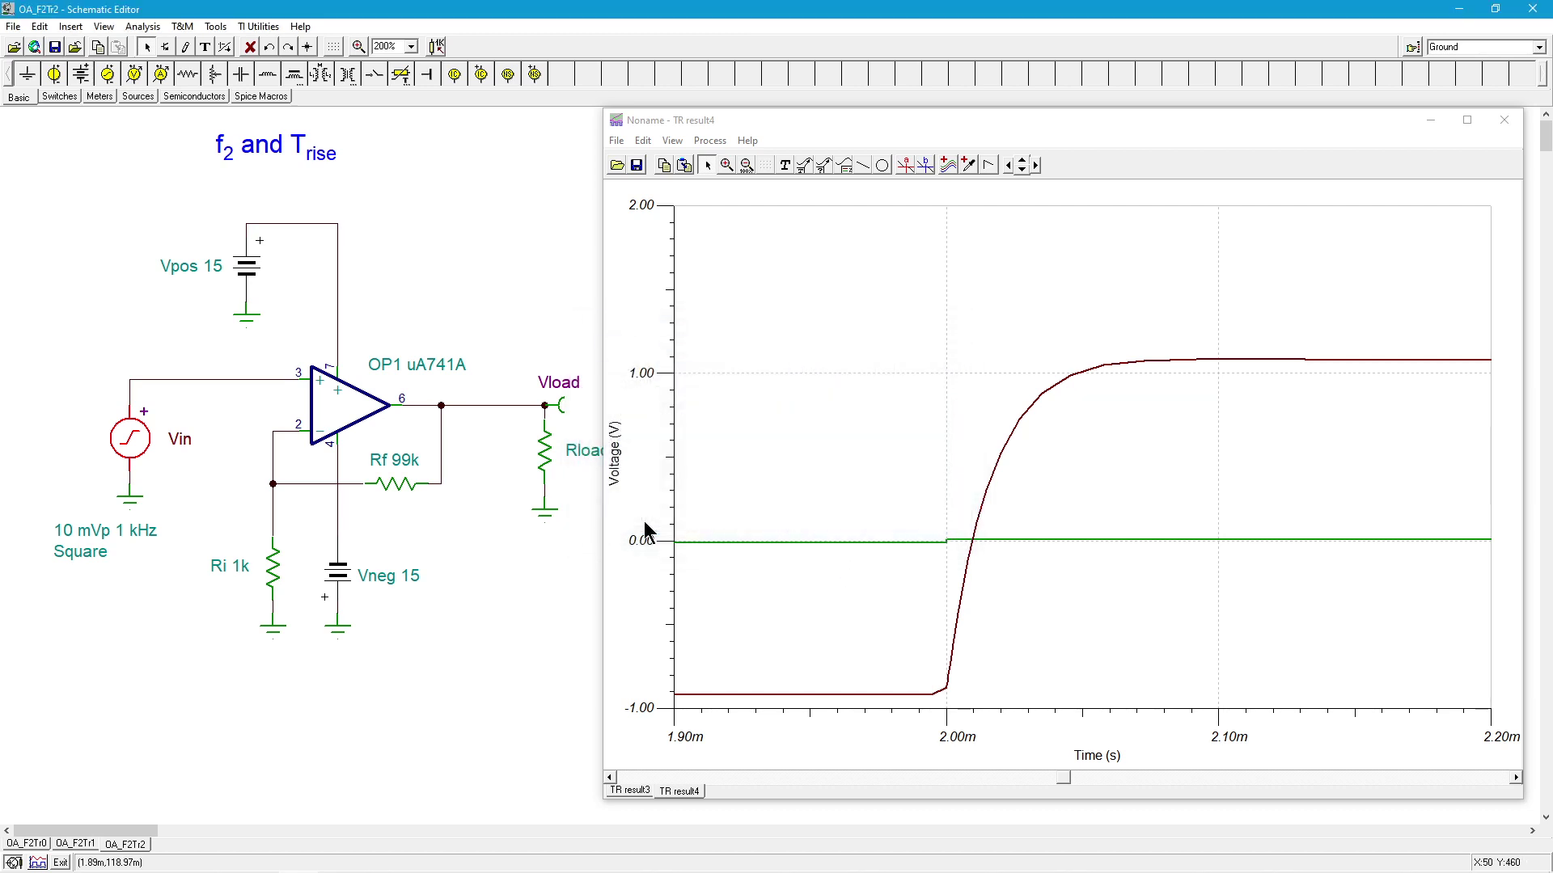
- Run the transient analysis with End display changed from 3m to 1.2m
left_click(154, 29)
left_click(174, 162)
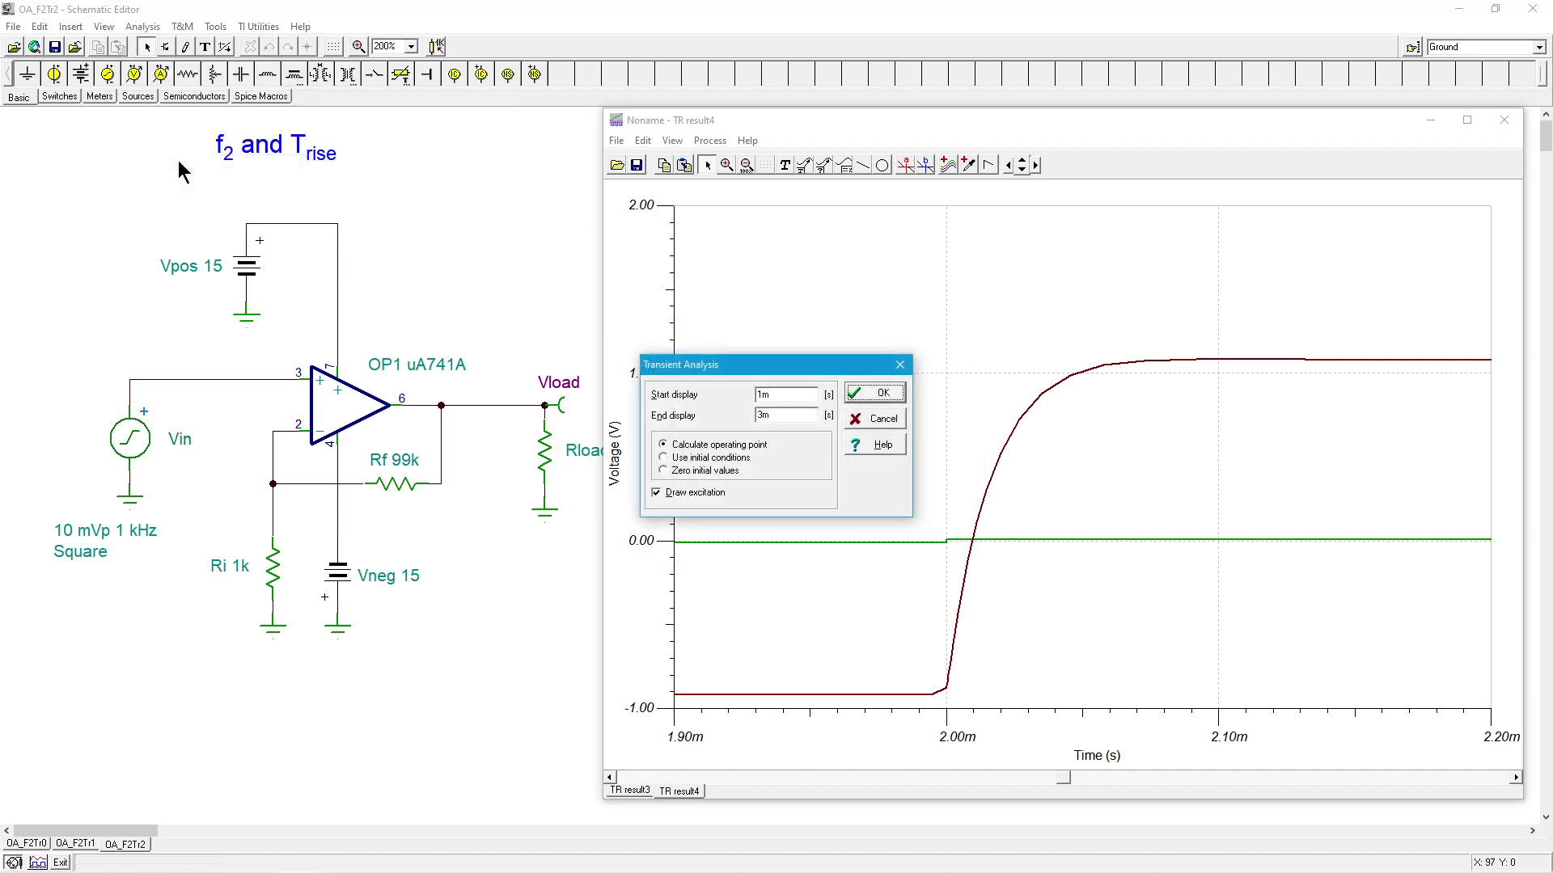
left_click(764, 416)
key("BackSpace")
type("1.2")
left_click(882, 394)
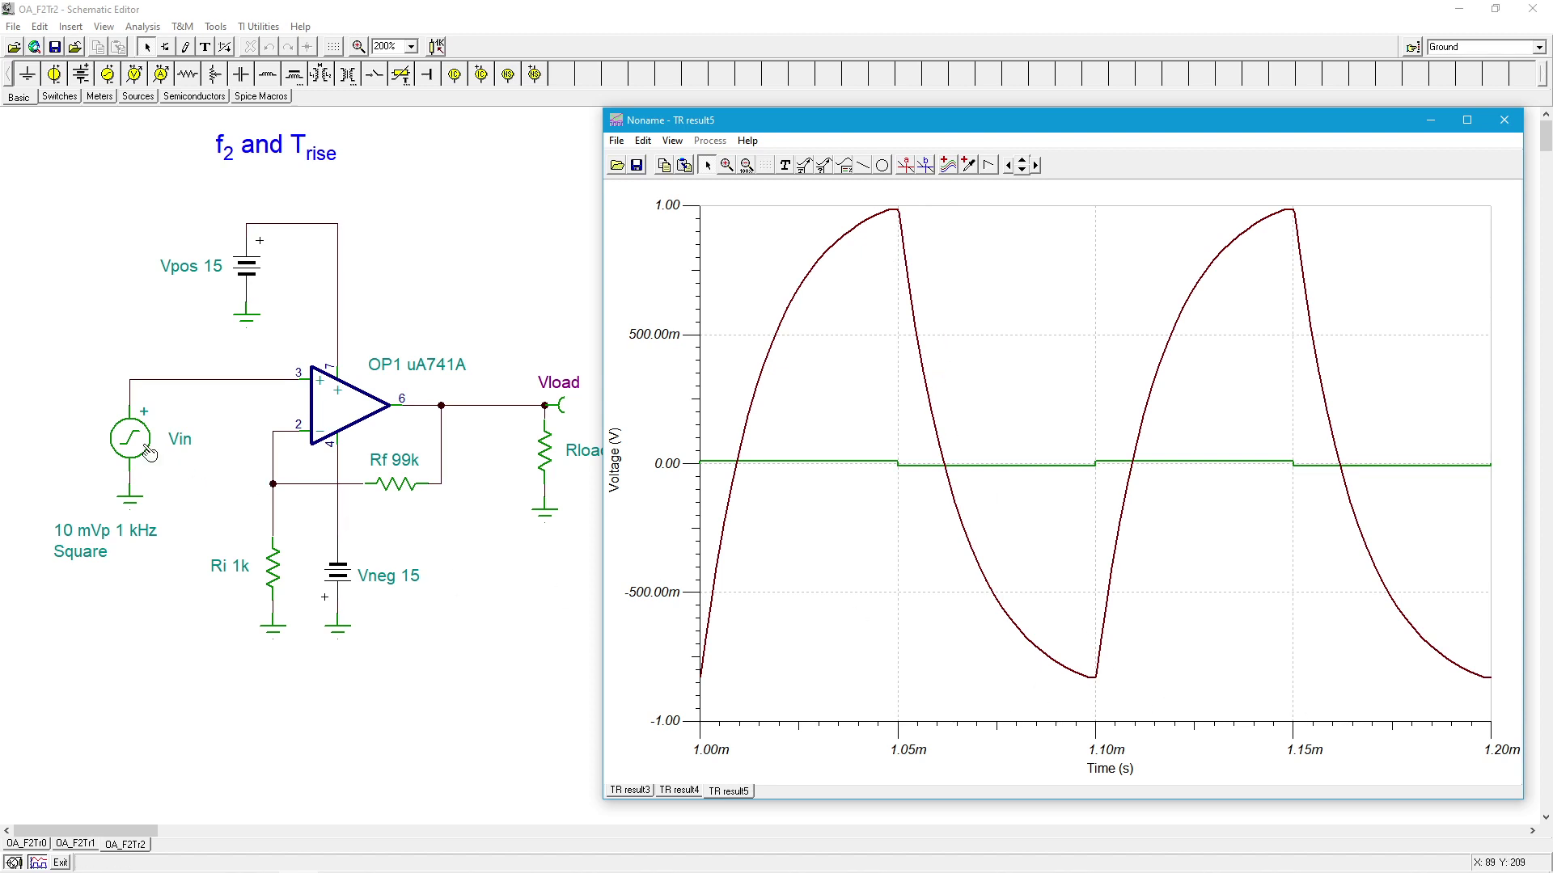
- Change Vin's square-wave frequency from 10k to 50k and confirm both dialogs
double_click(147, 451)
left_click(832, 406)
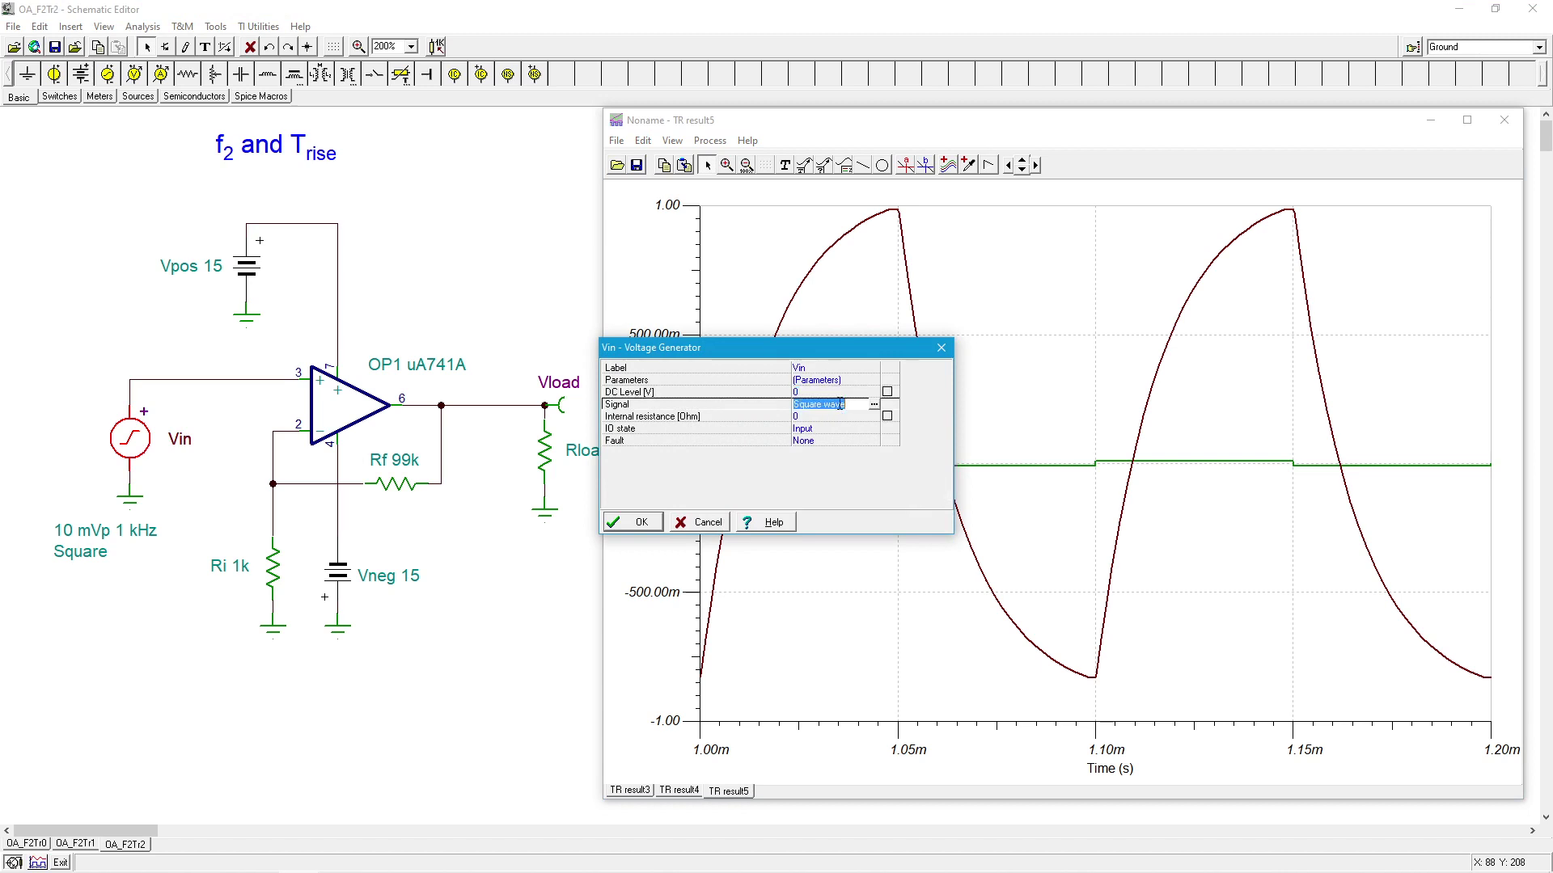
left_click(874, 404)
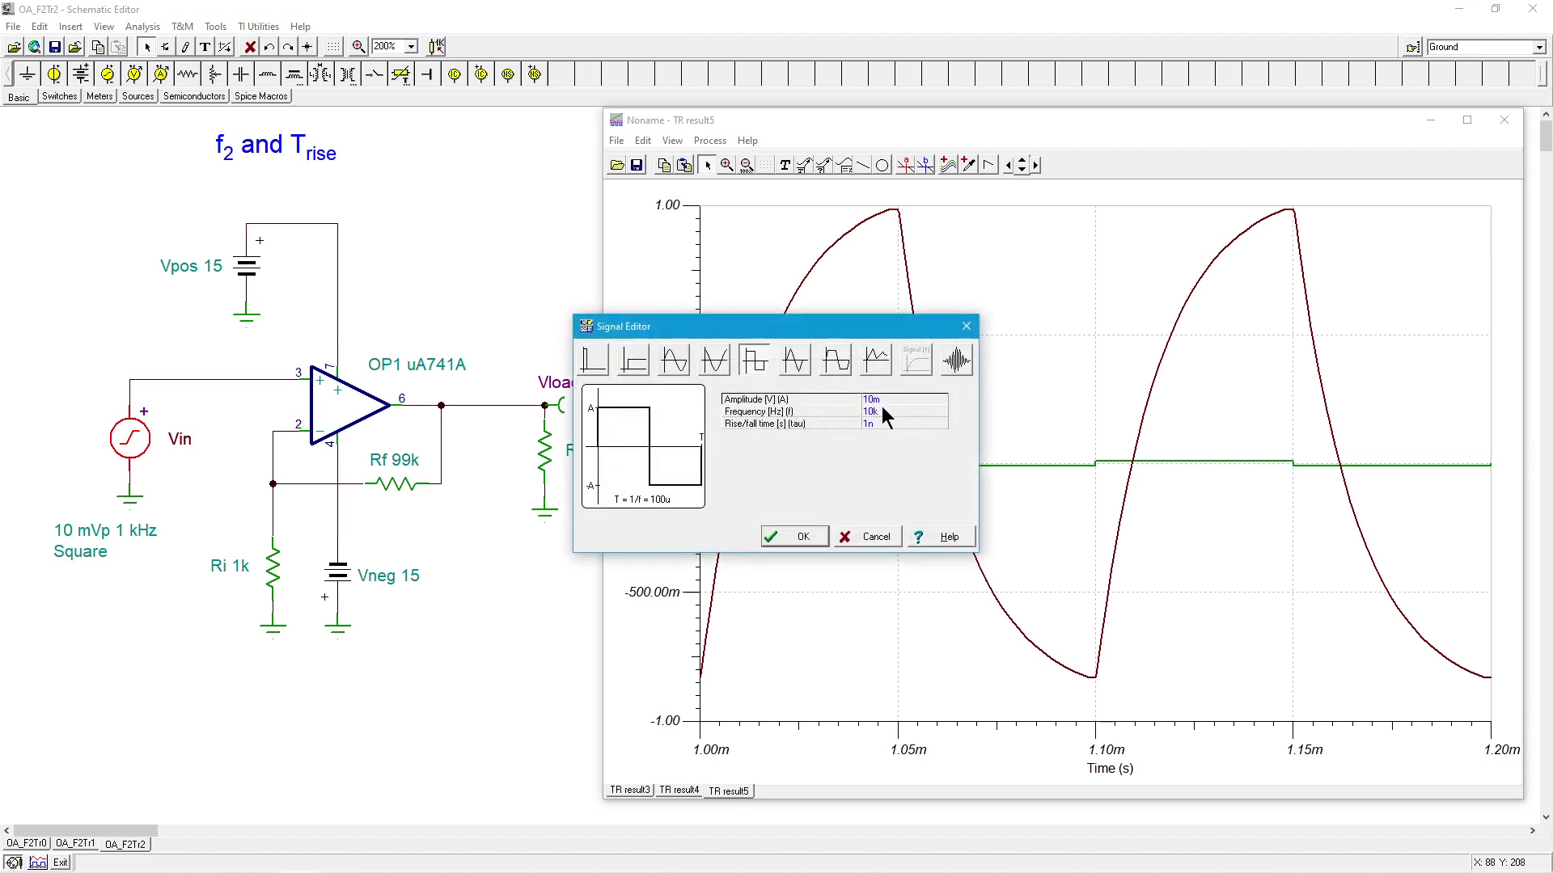
left_click(883, 412)
left_click(883, 412)
key("BackSpace")
type("5")
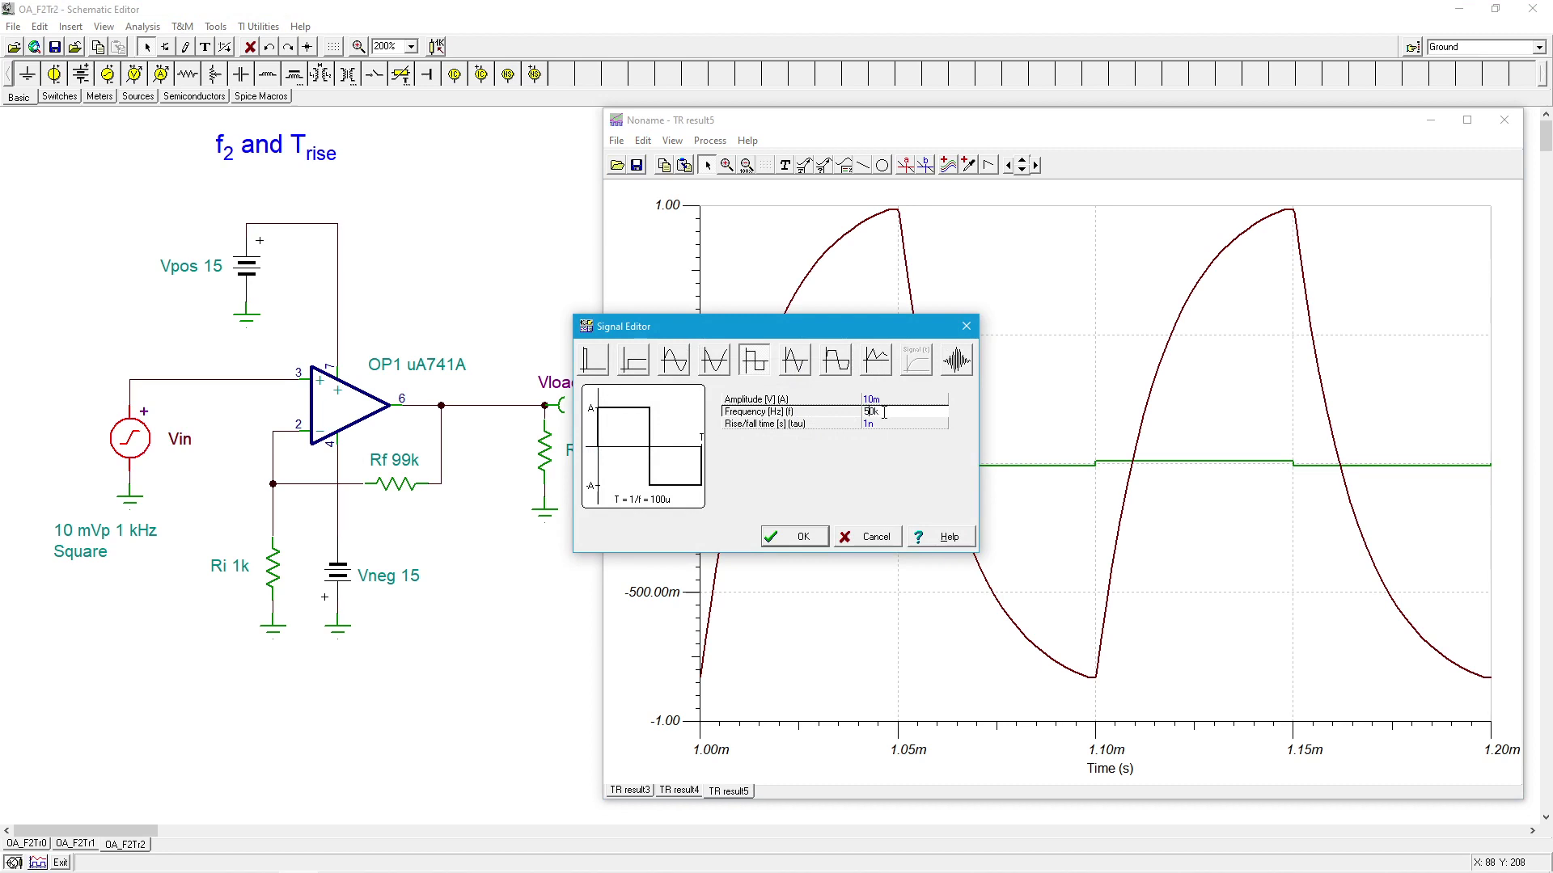
left_click(800, 537)
left_click(642, 521)
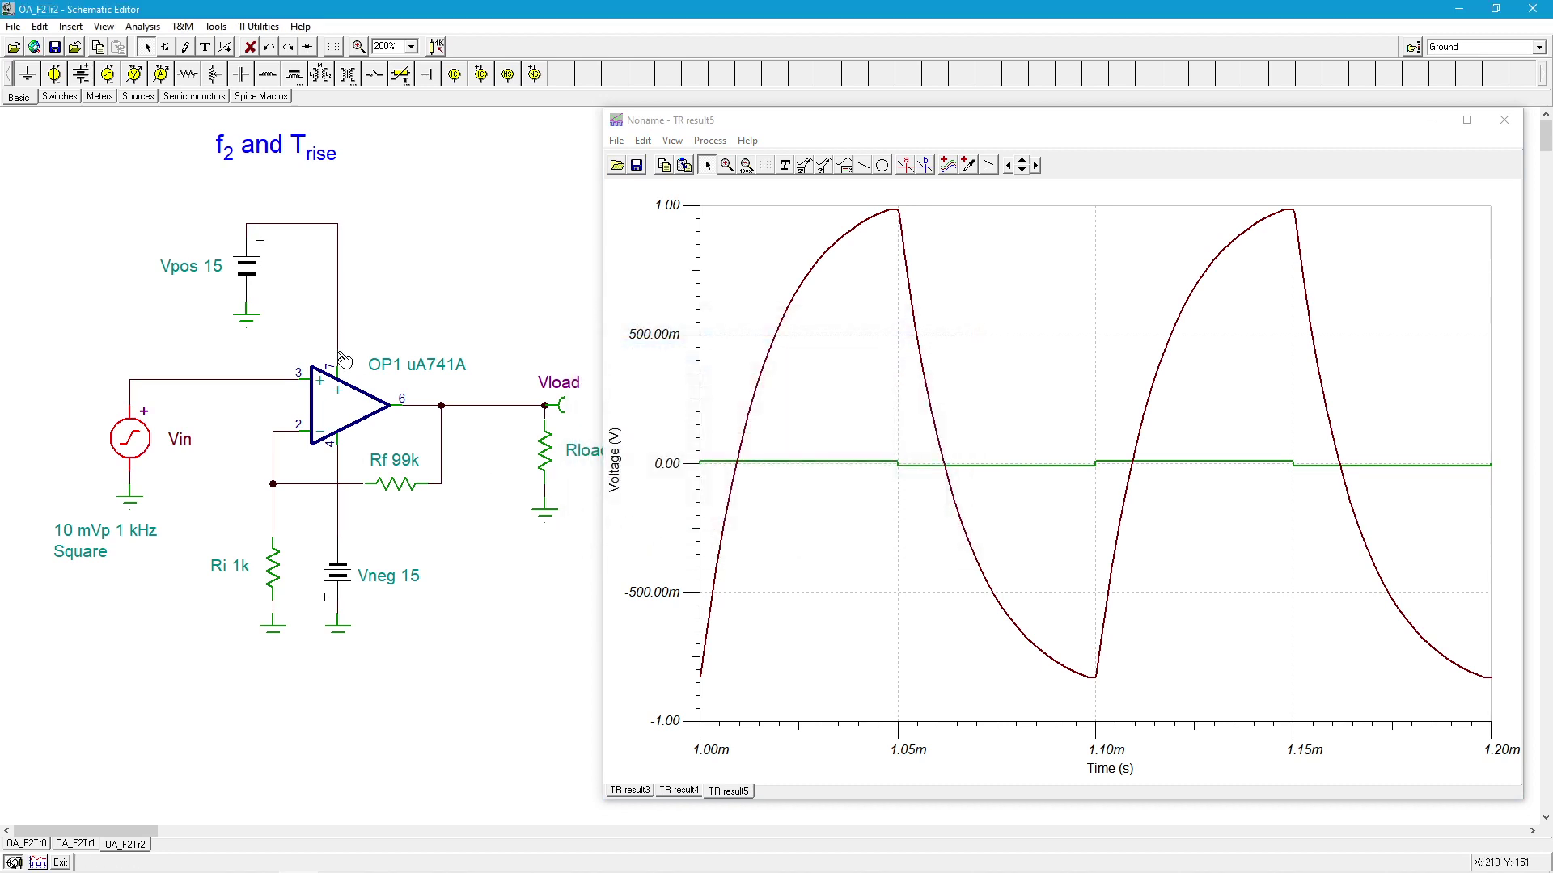
- Run a transient analysis ending at 1.1m as TR result6, then return to TR result5
left_click(143, 27)
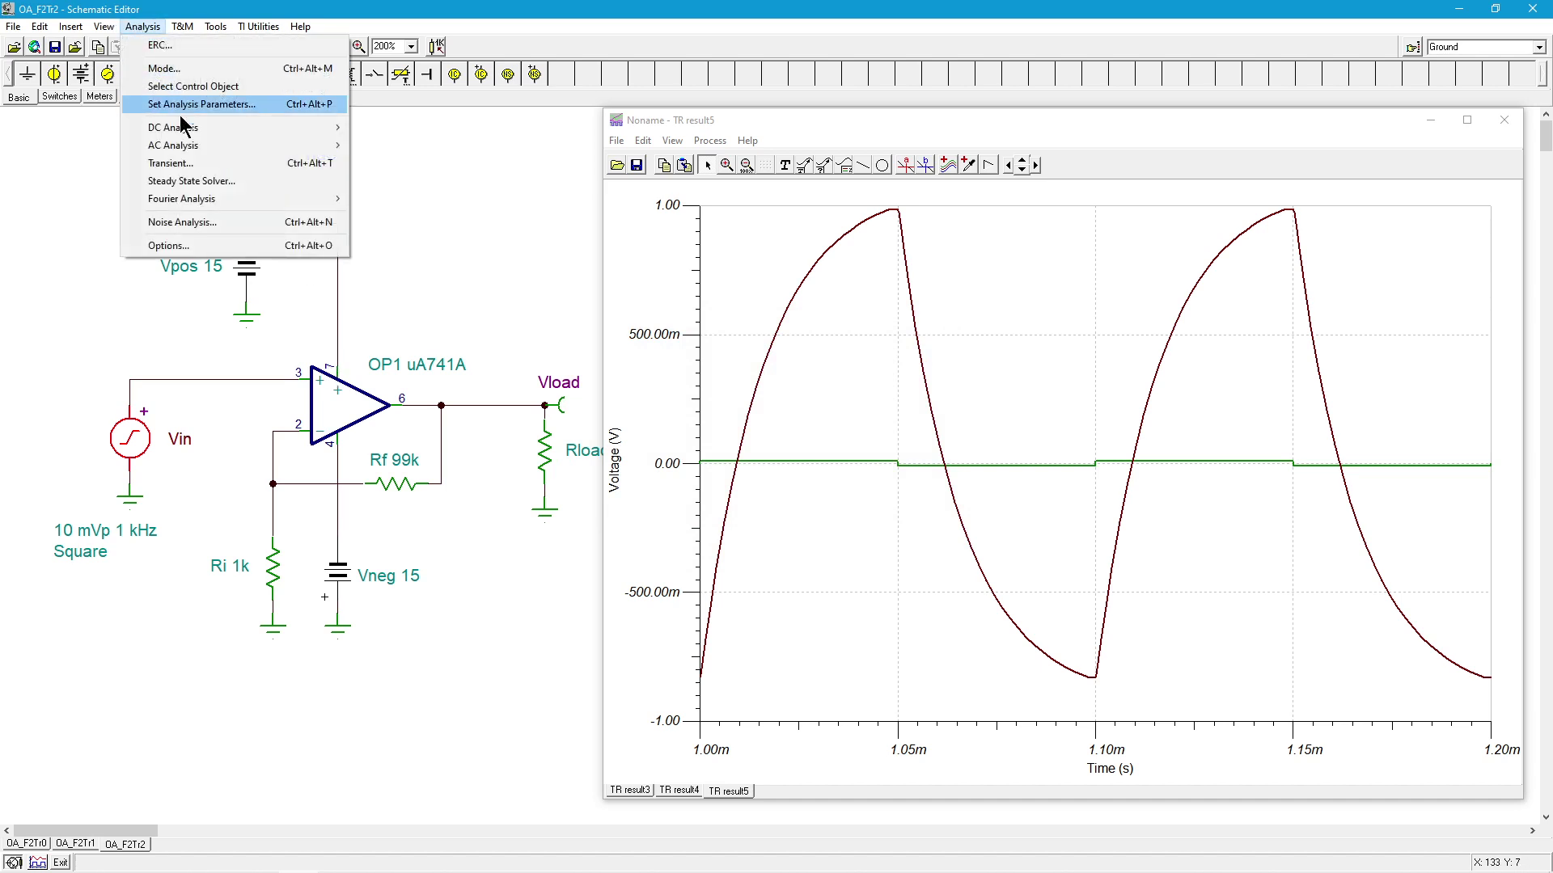
left_click(201, 162)
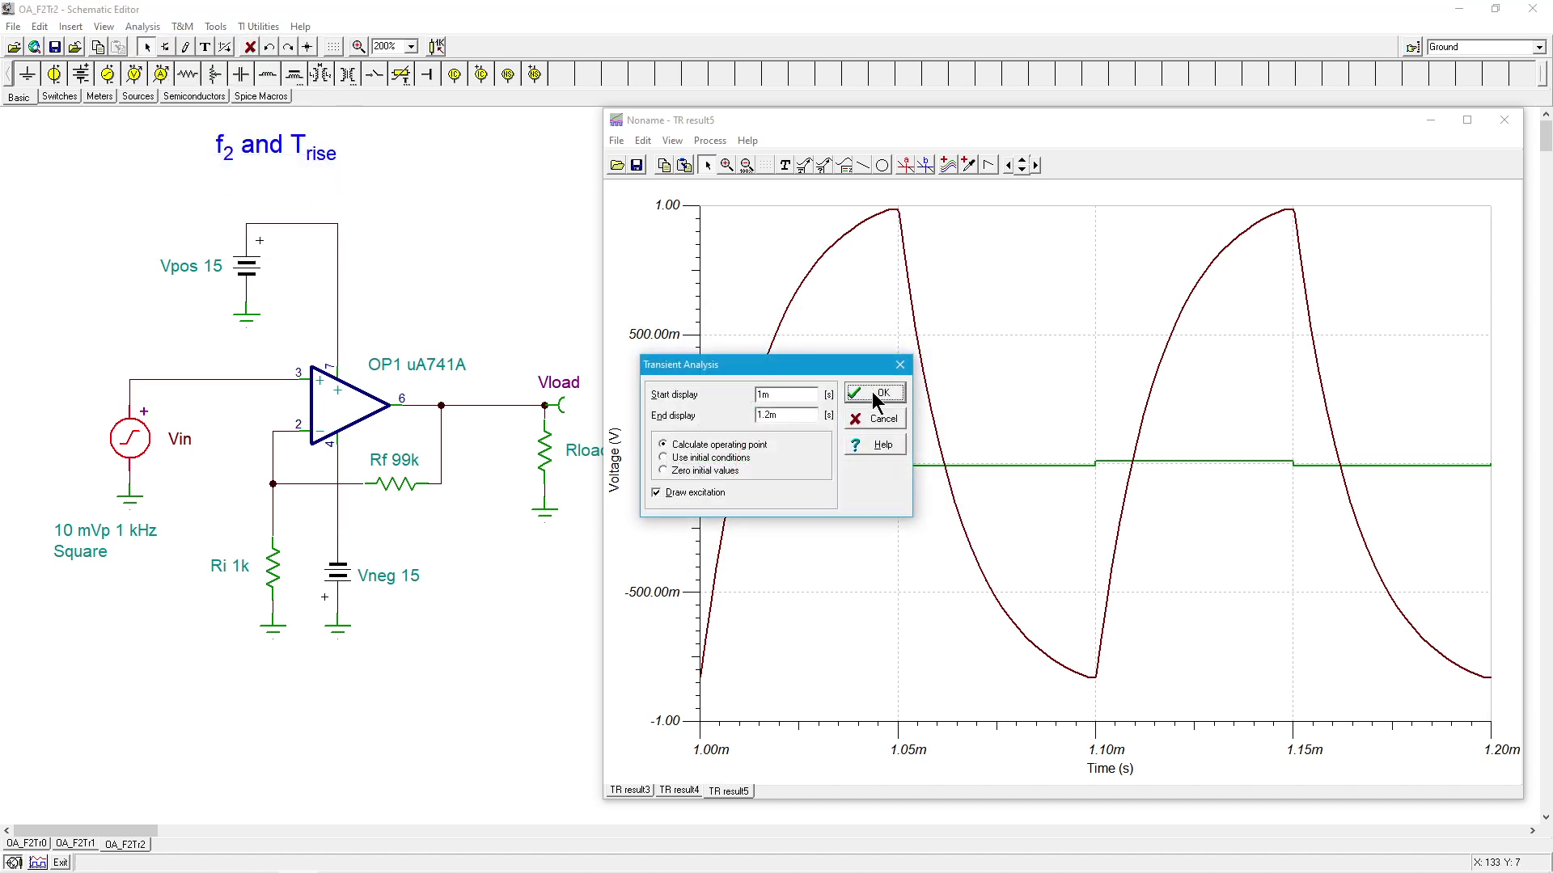
left_click(766, 415)
key("Delete")
type("1")
left_click(875, 392)
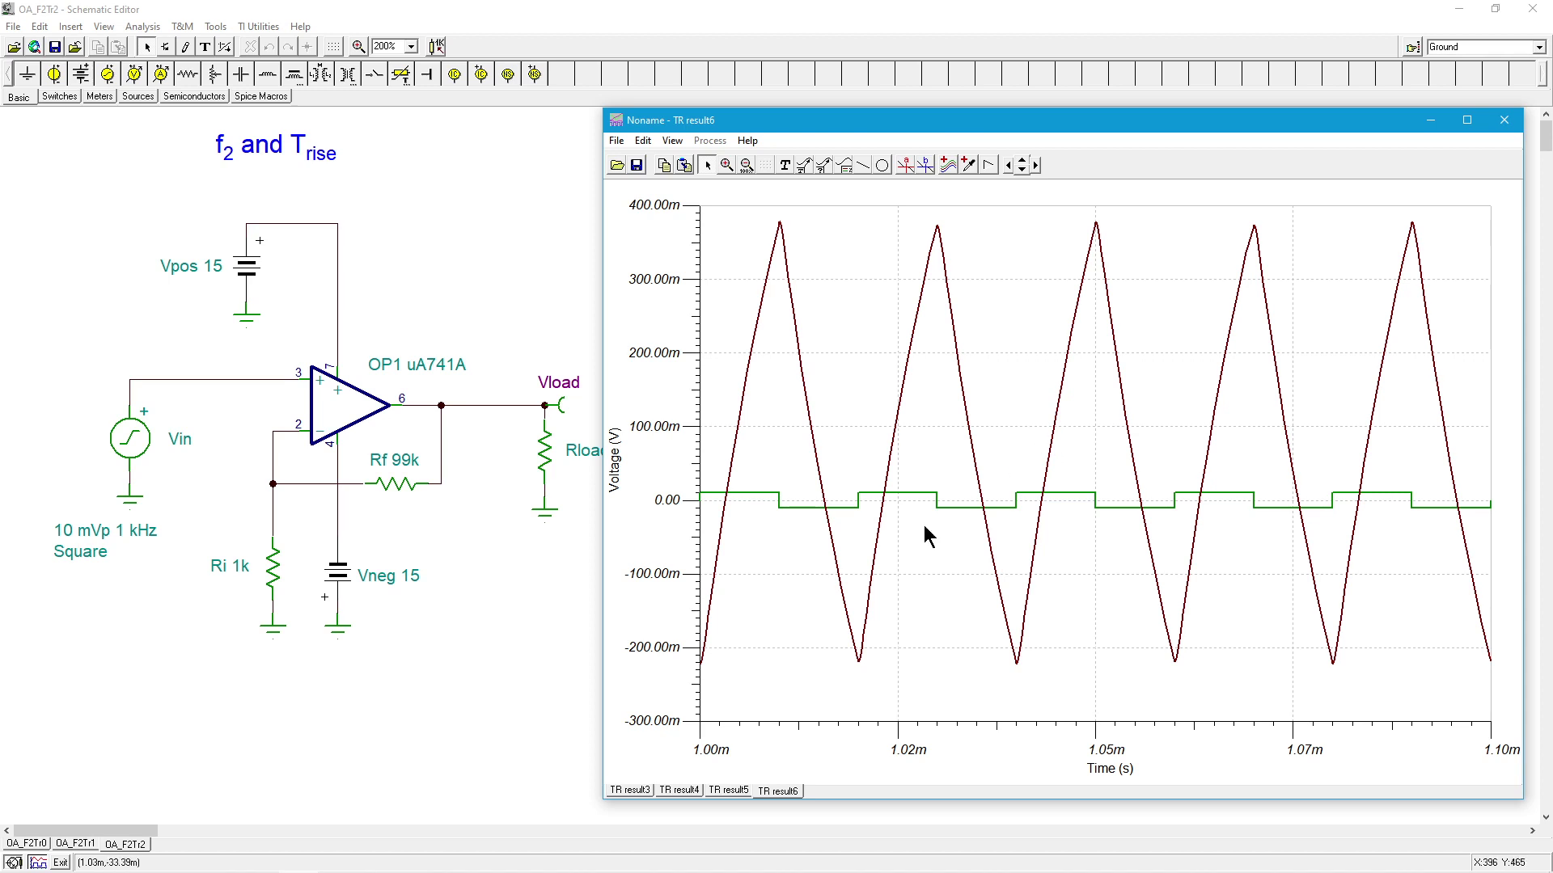
left_click(737, 790)
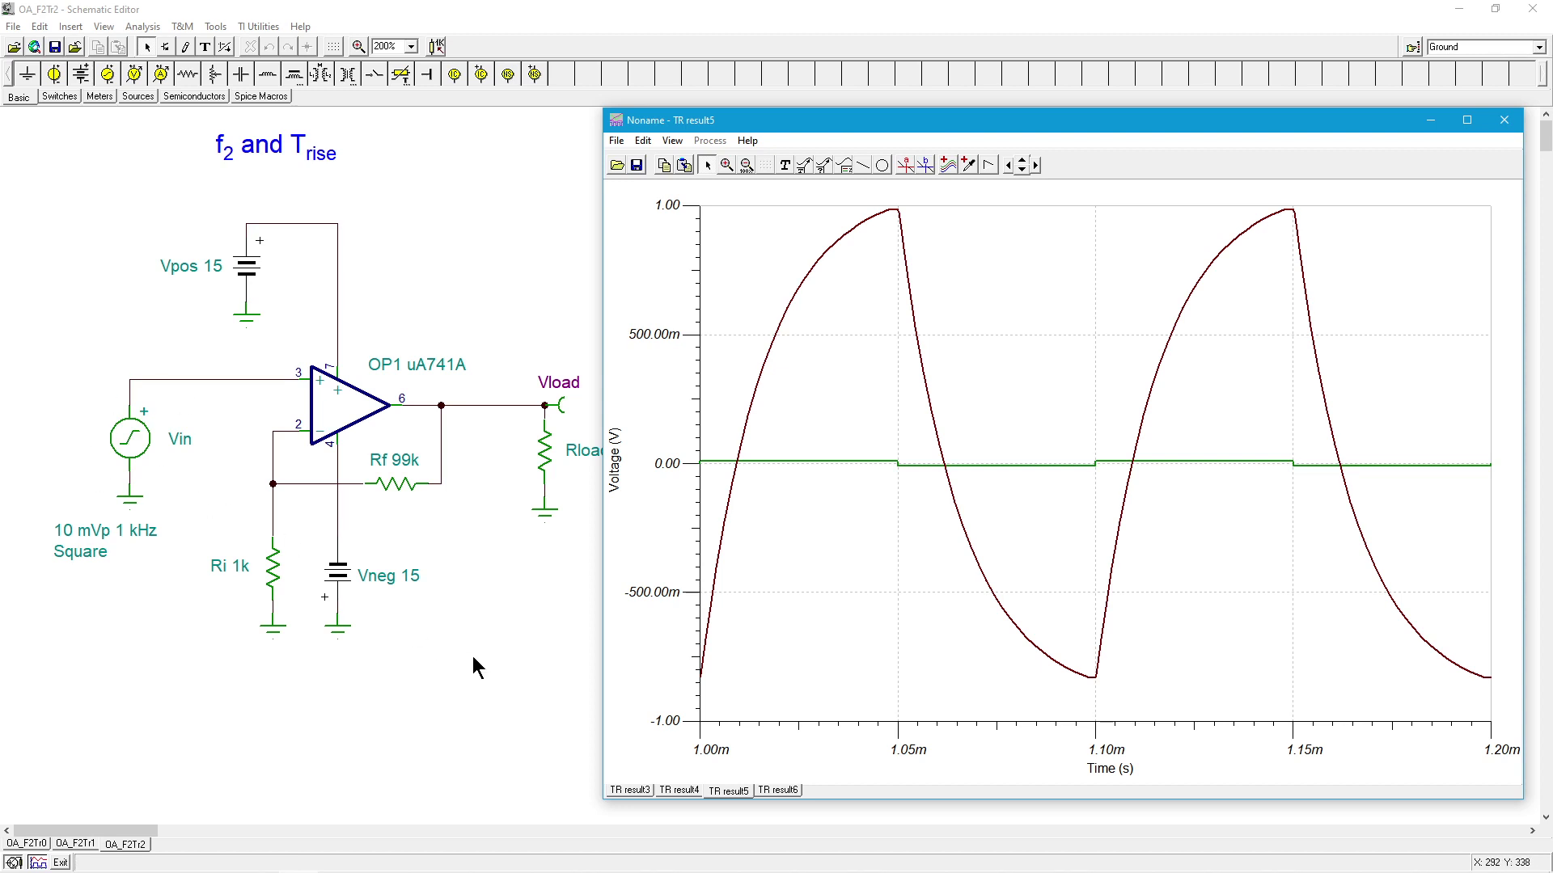
- Show TR result4 at normal zoom across its full 1.00m–3.00m span
left_click(695, 790)
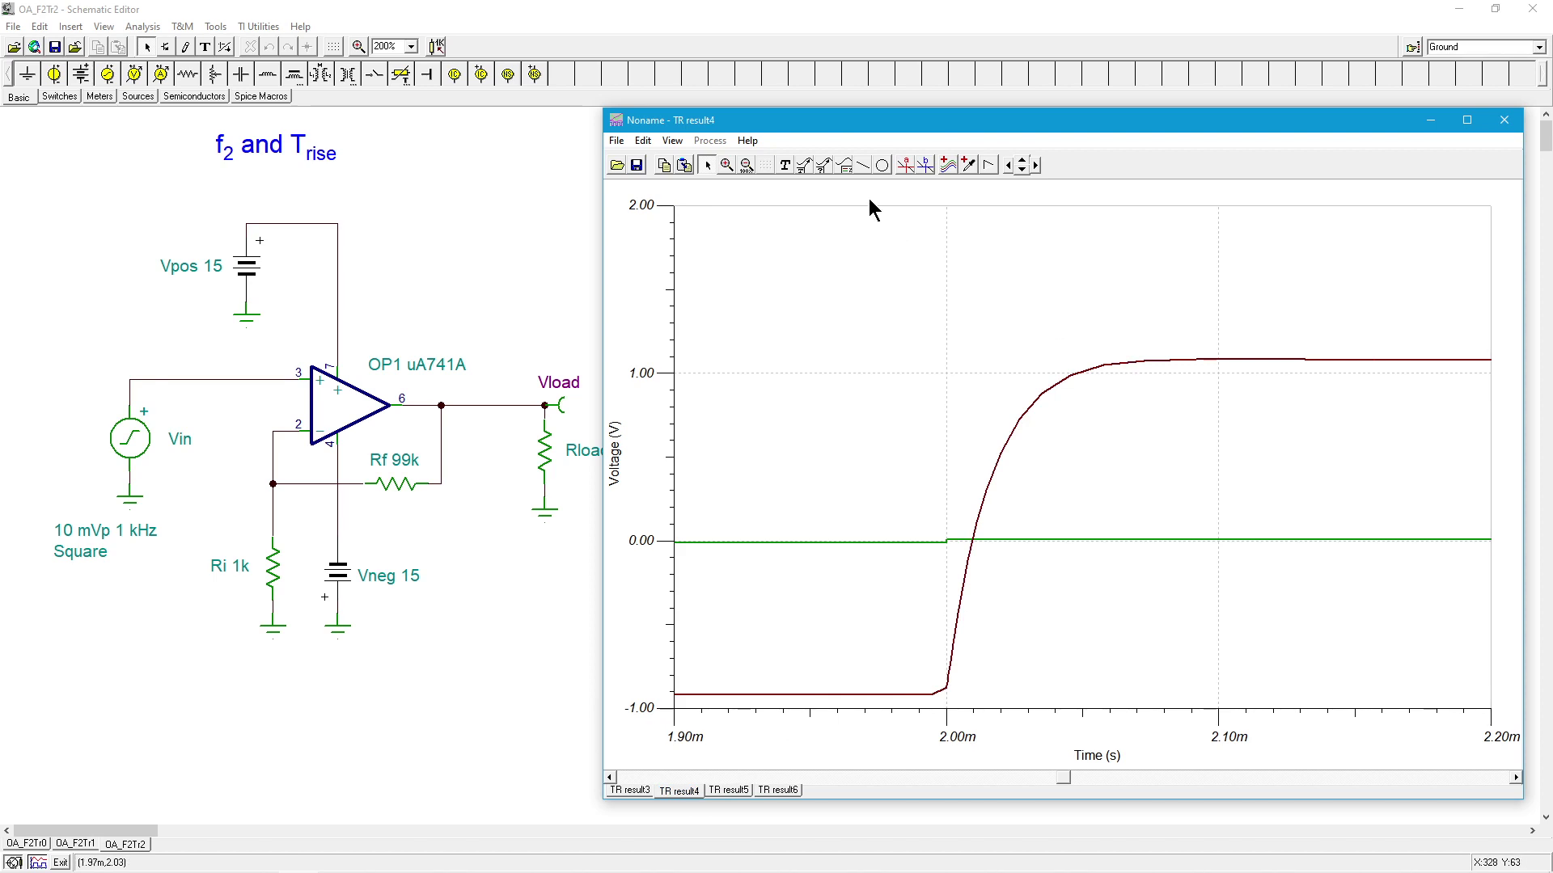
left_click(746, 165)
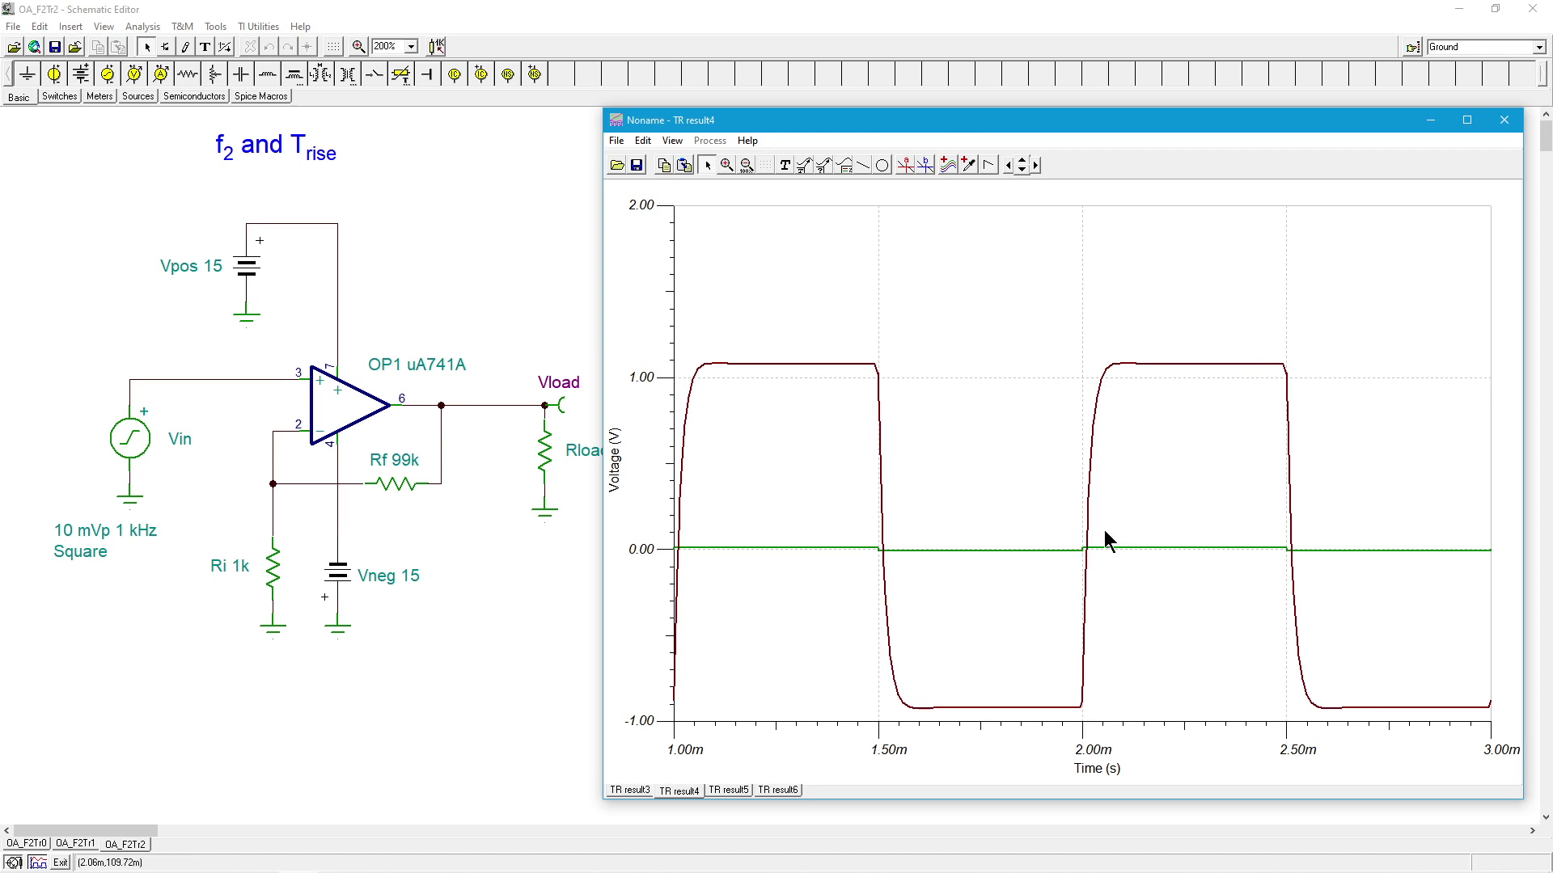
- Set Vin's square-wave frequency from 50k to 2k and confirm both dialogs
double_click(129, 439)
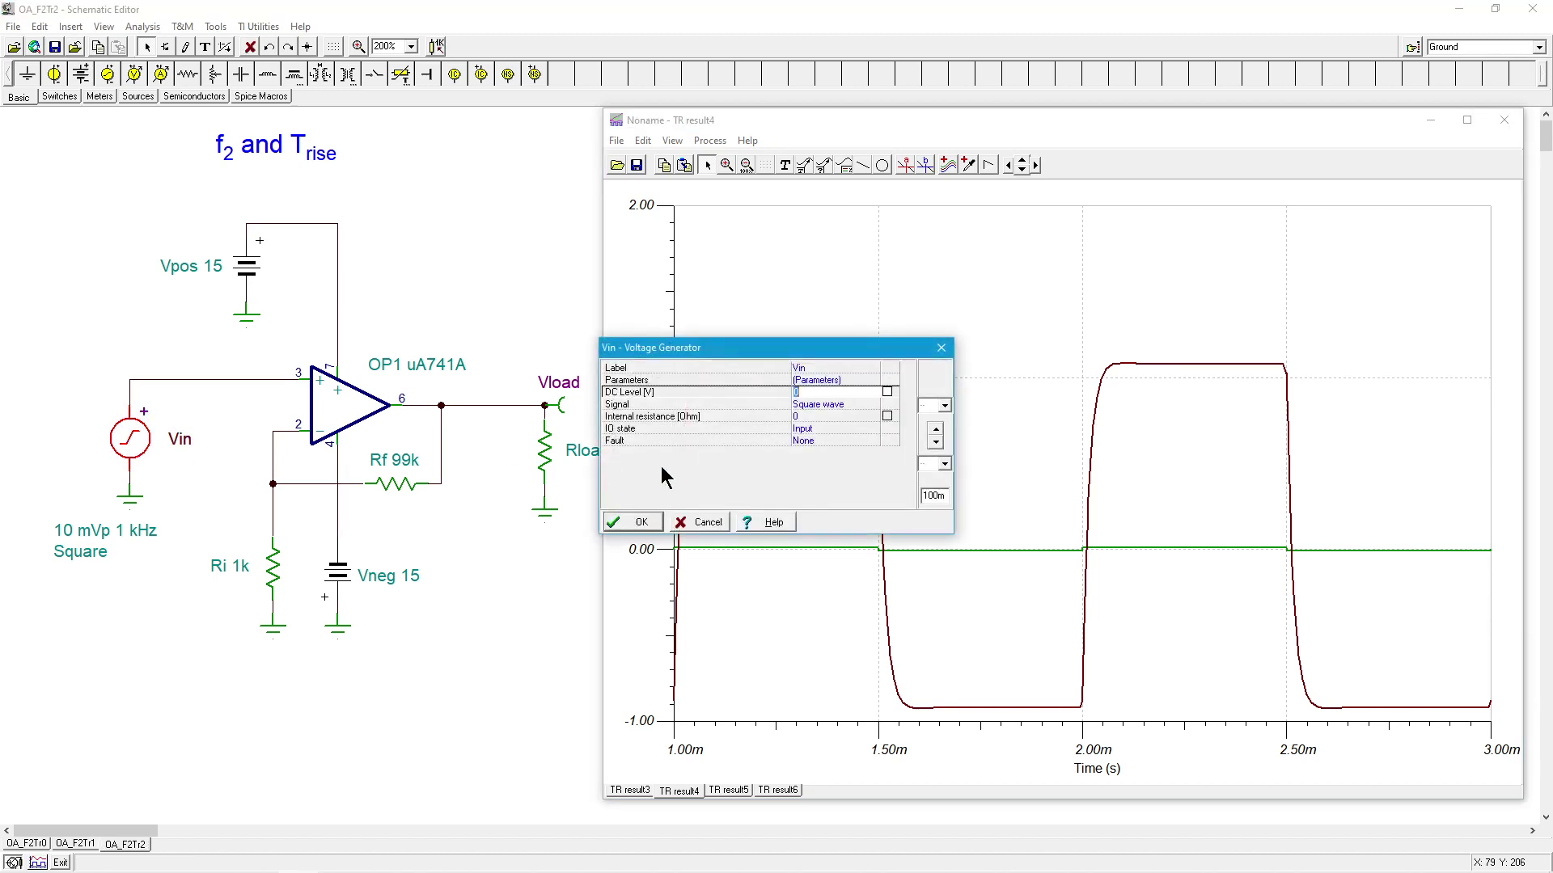
left_click(829, 404)
left_click(873, 406)
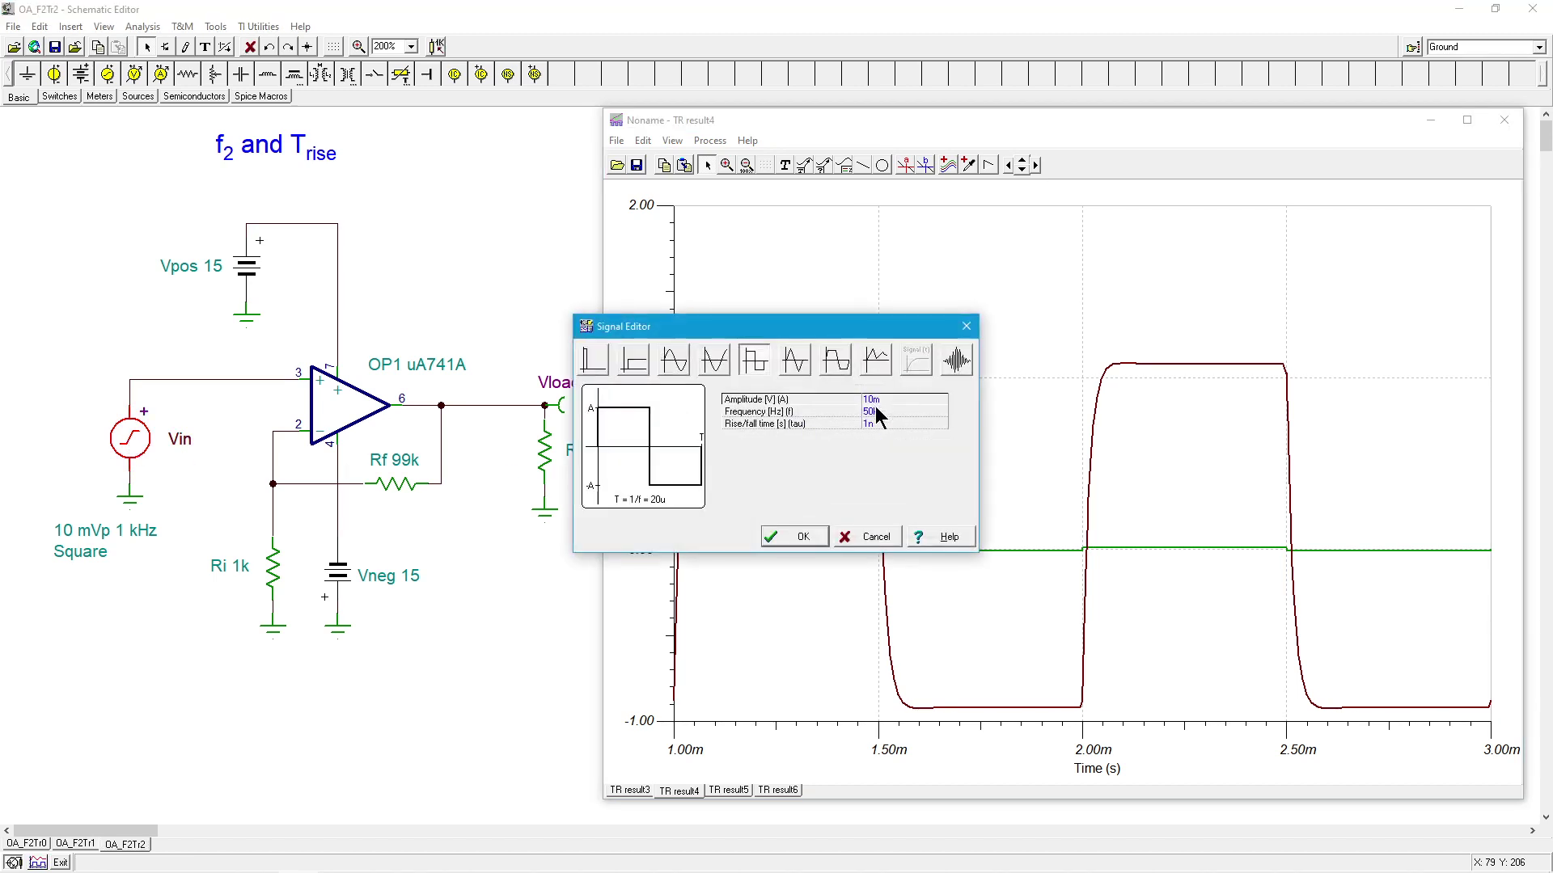
left_click(882, 411)
left_click(882, 410)
key("BackSpace")
key("BackSpace")
type("2k")
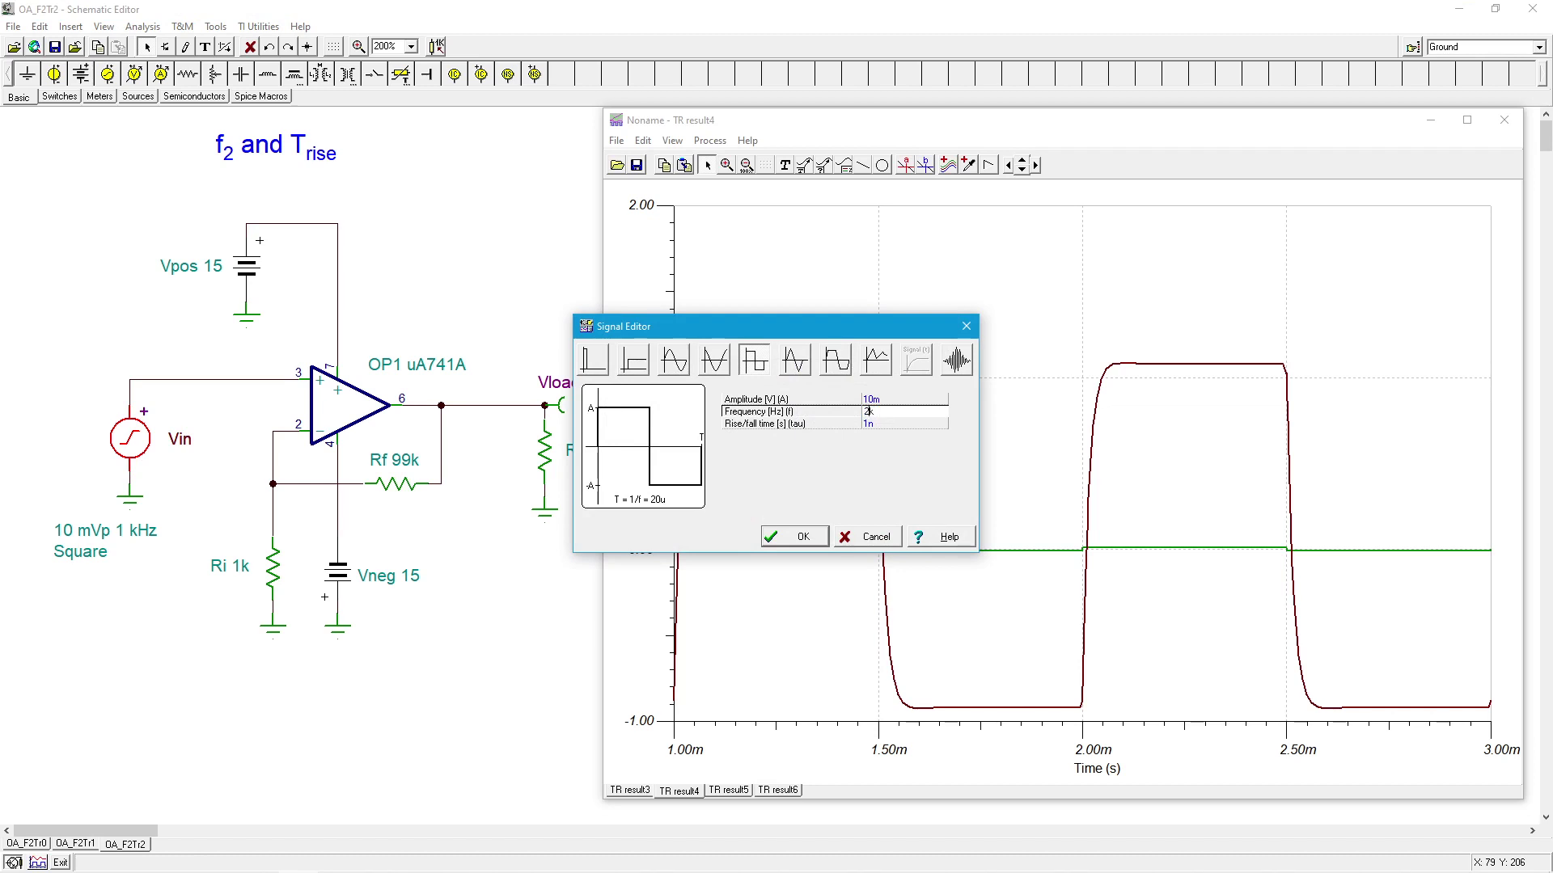
left_click(804, 536)
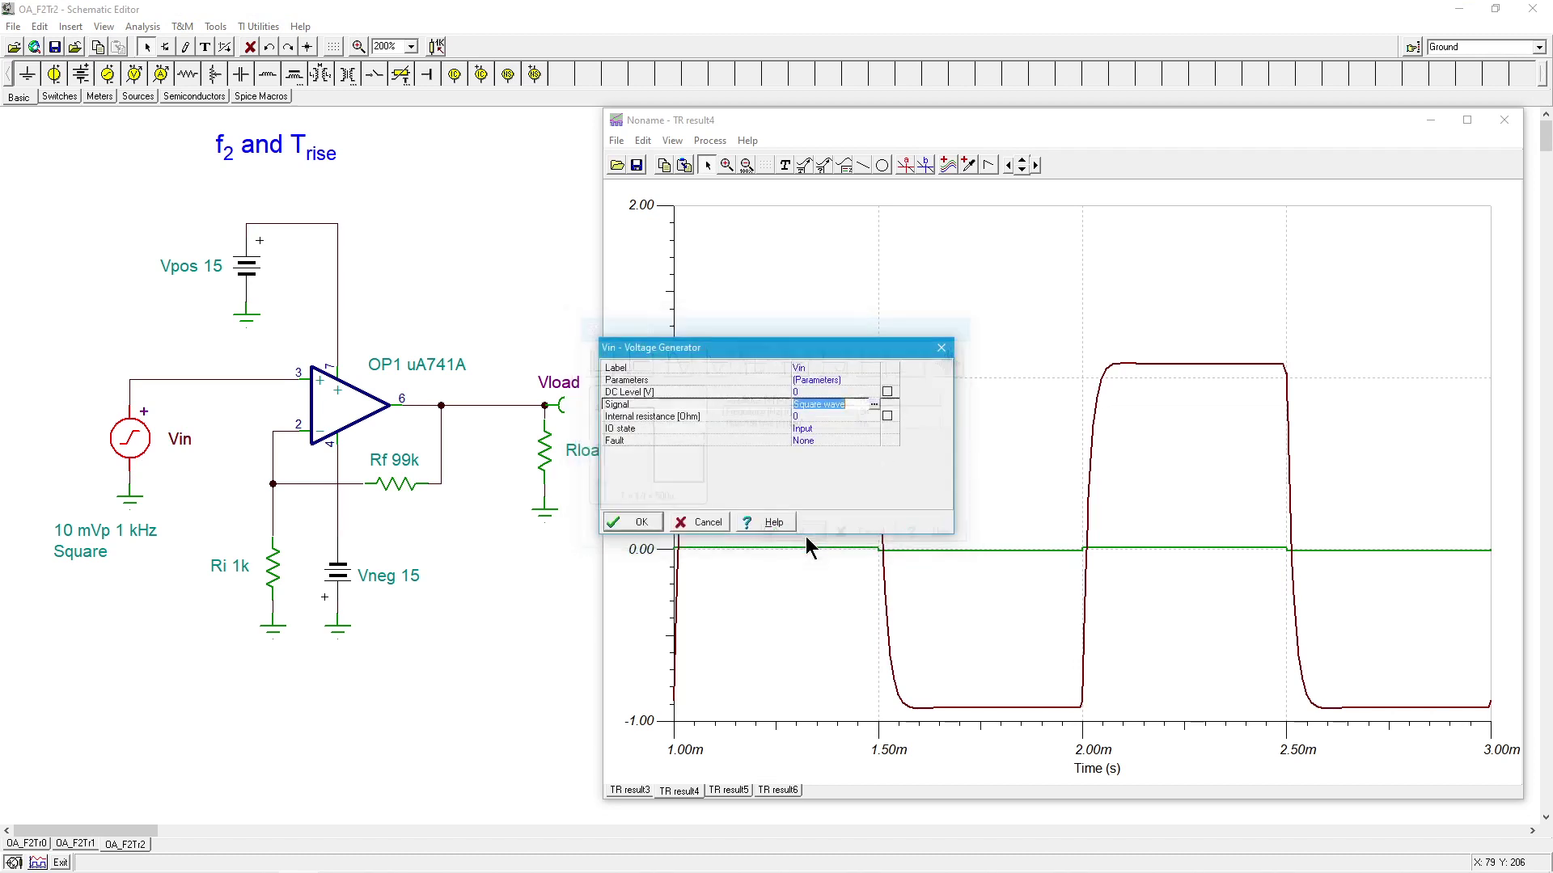
left_click(641, 524)
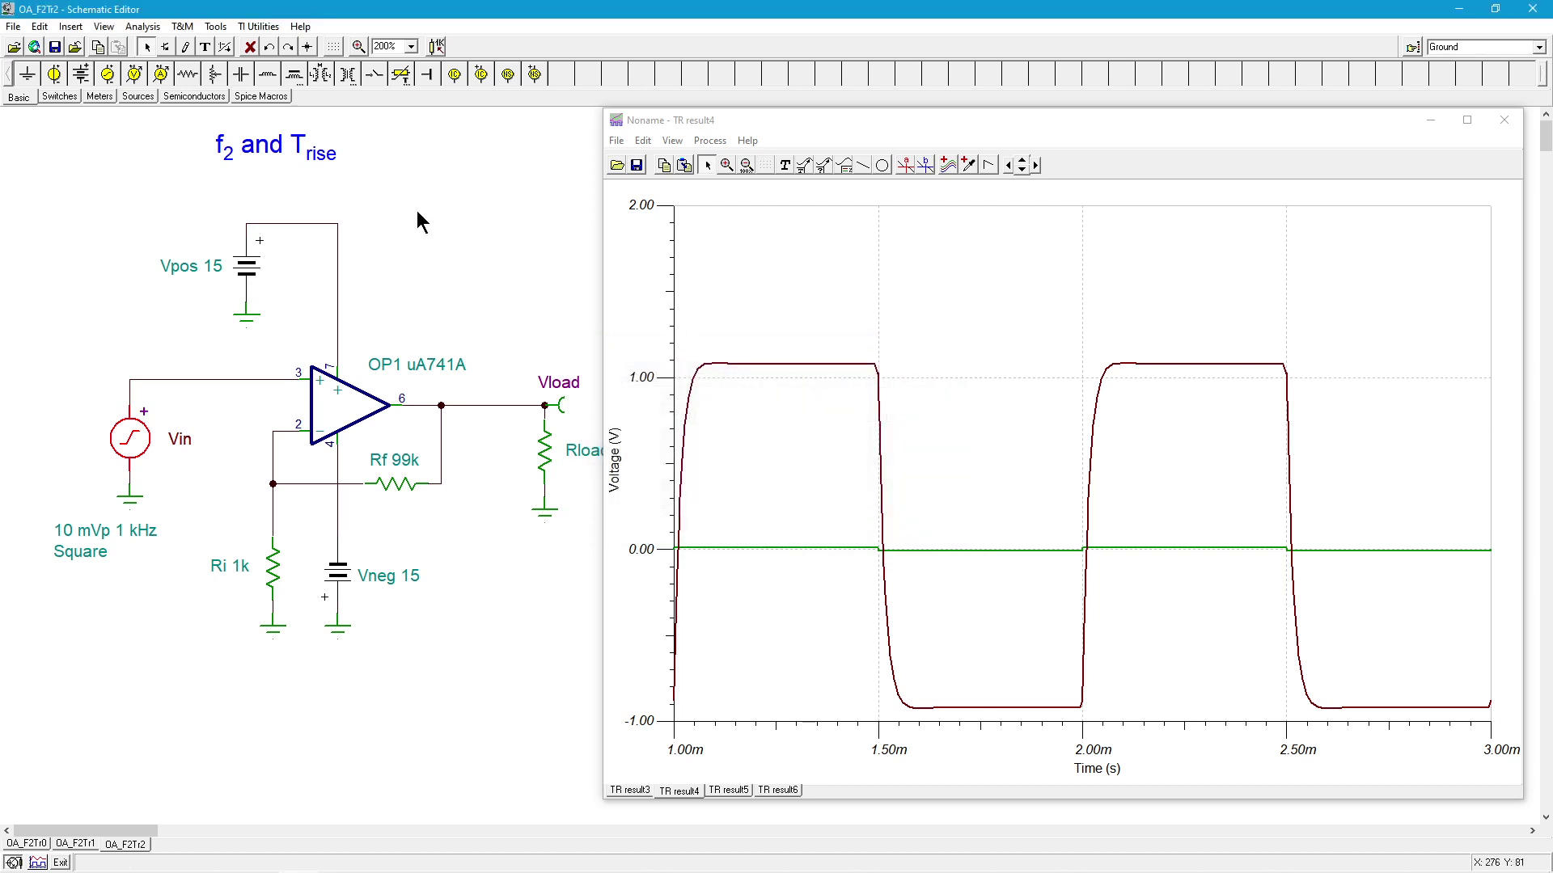
- Run a transient analysis with End display 1.5m, producing TR result7
left_click(143, 28)
left_click(192, 159)
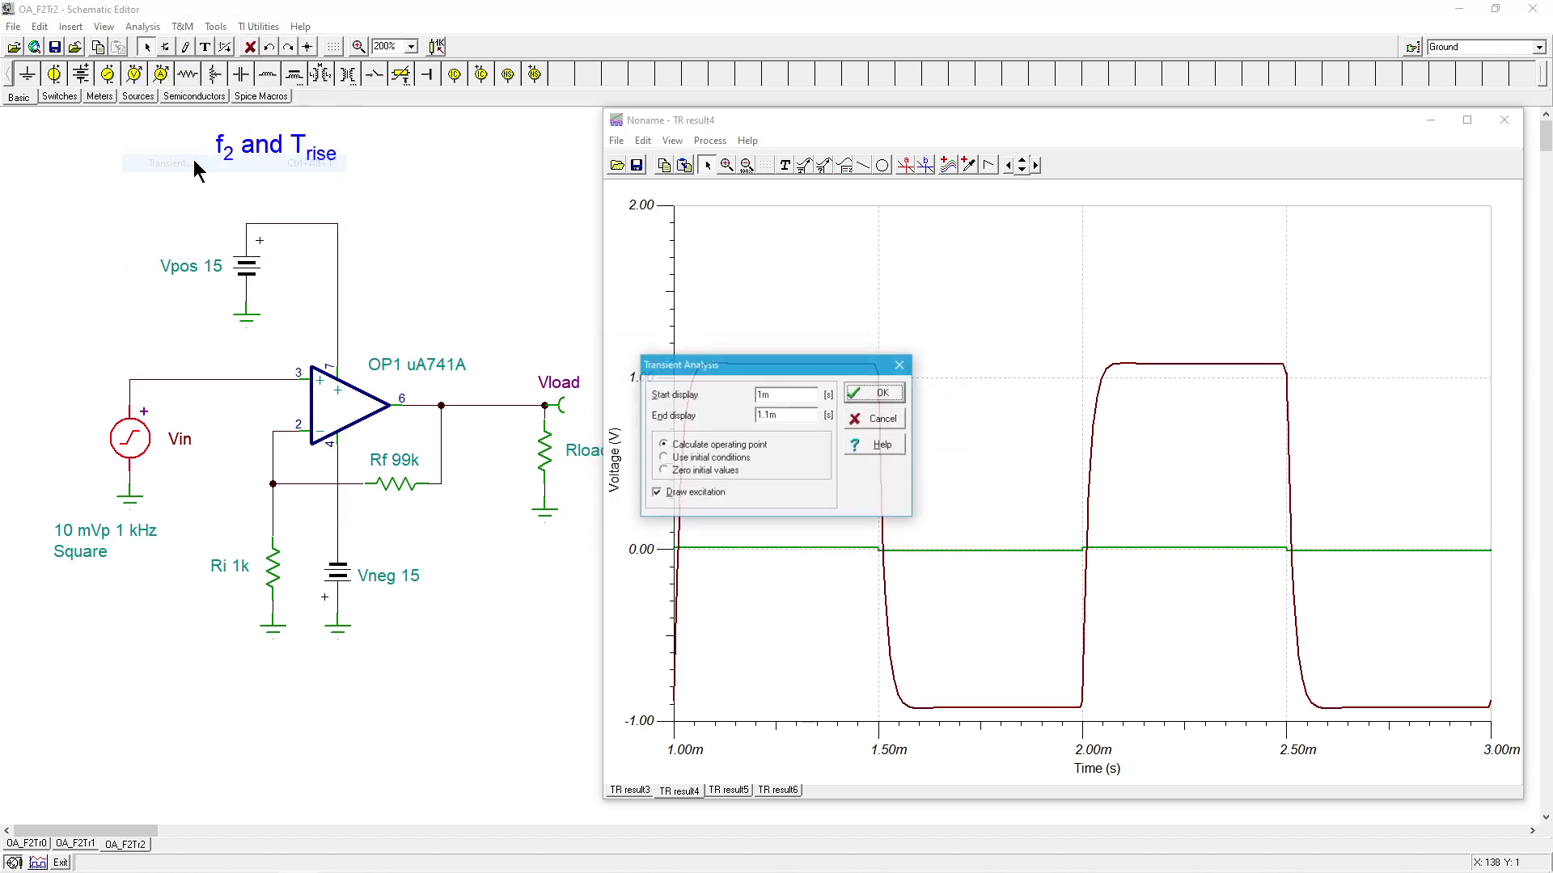
left_click(781, 414)
key("BackSpace")
type("5")
key("Return")
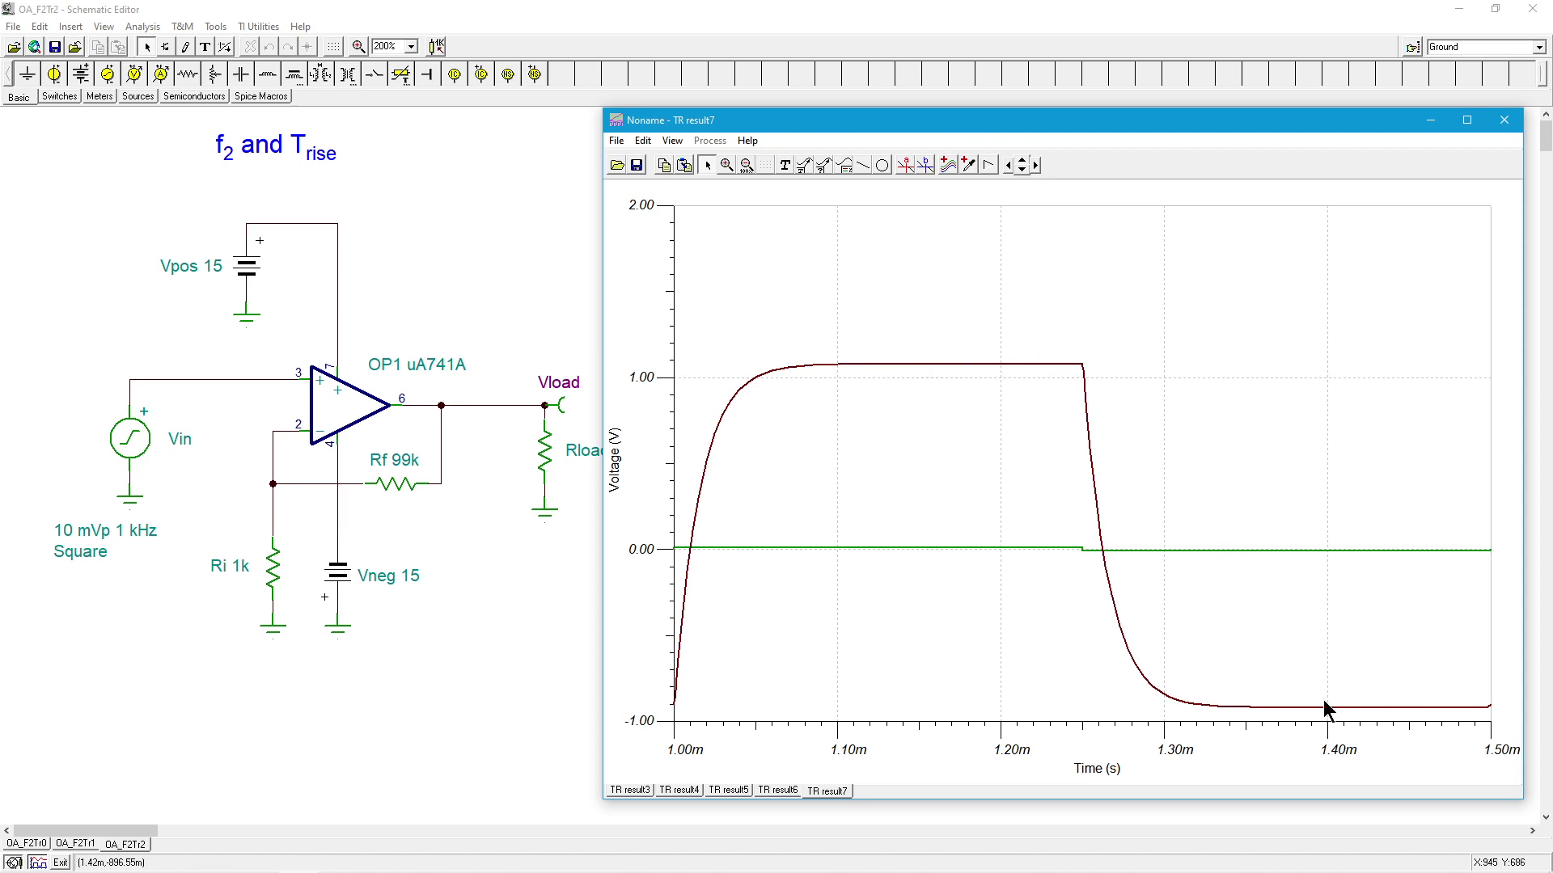
- Glance at TR result4, then return to the TR result5 plot
left_click(684, 792)
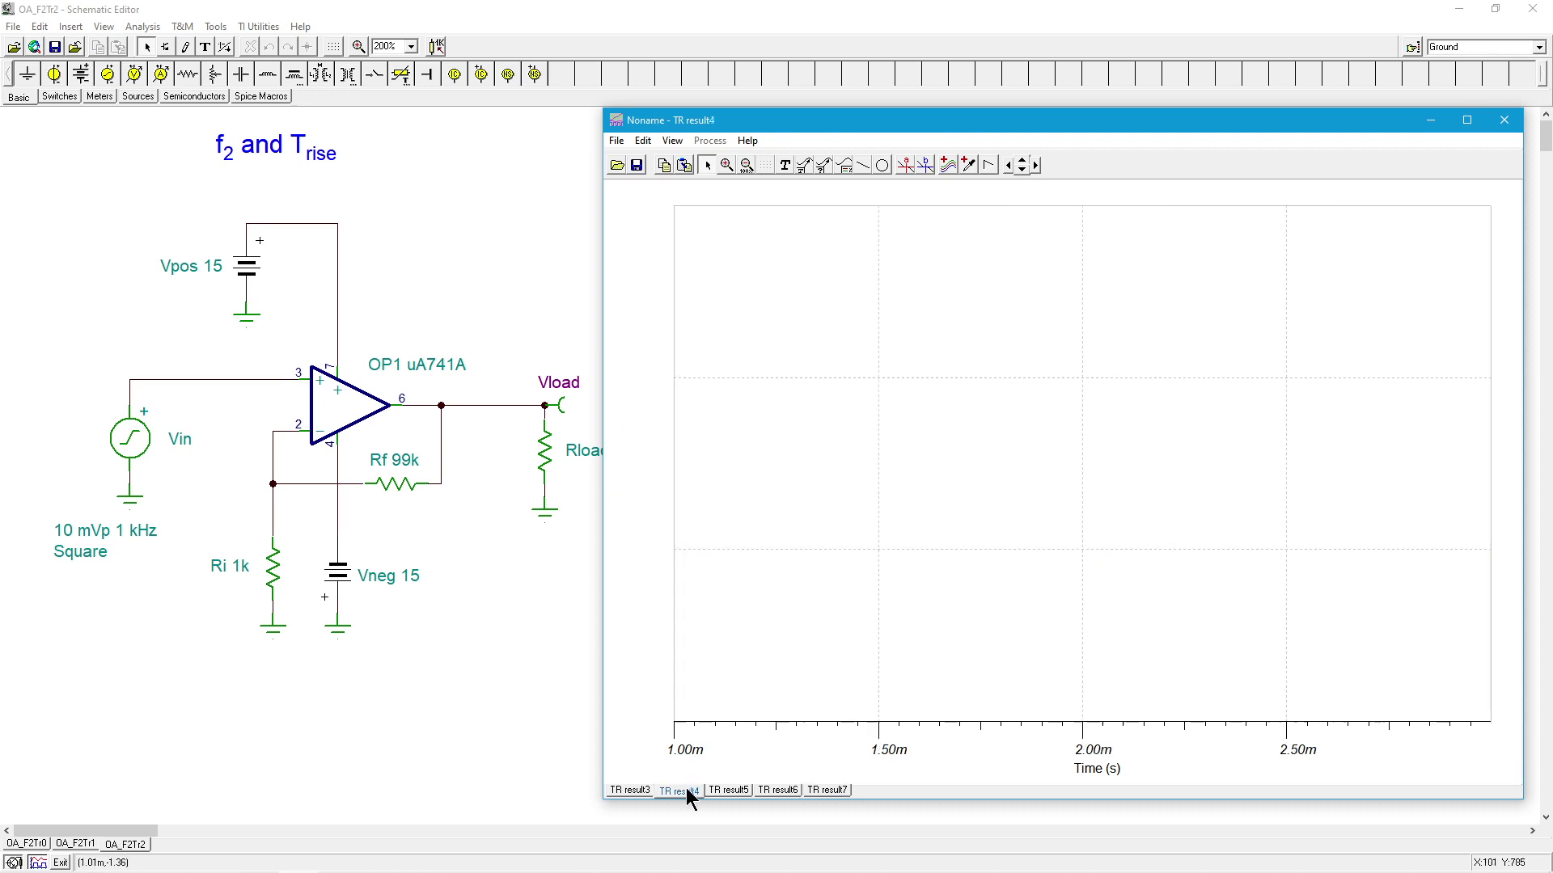
left_click(740, 788)
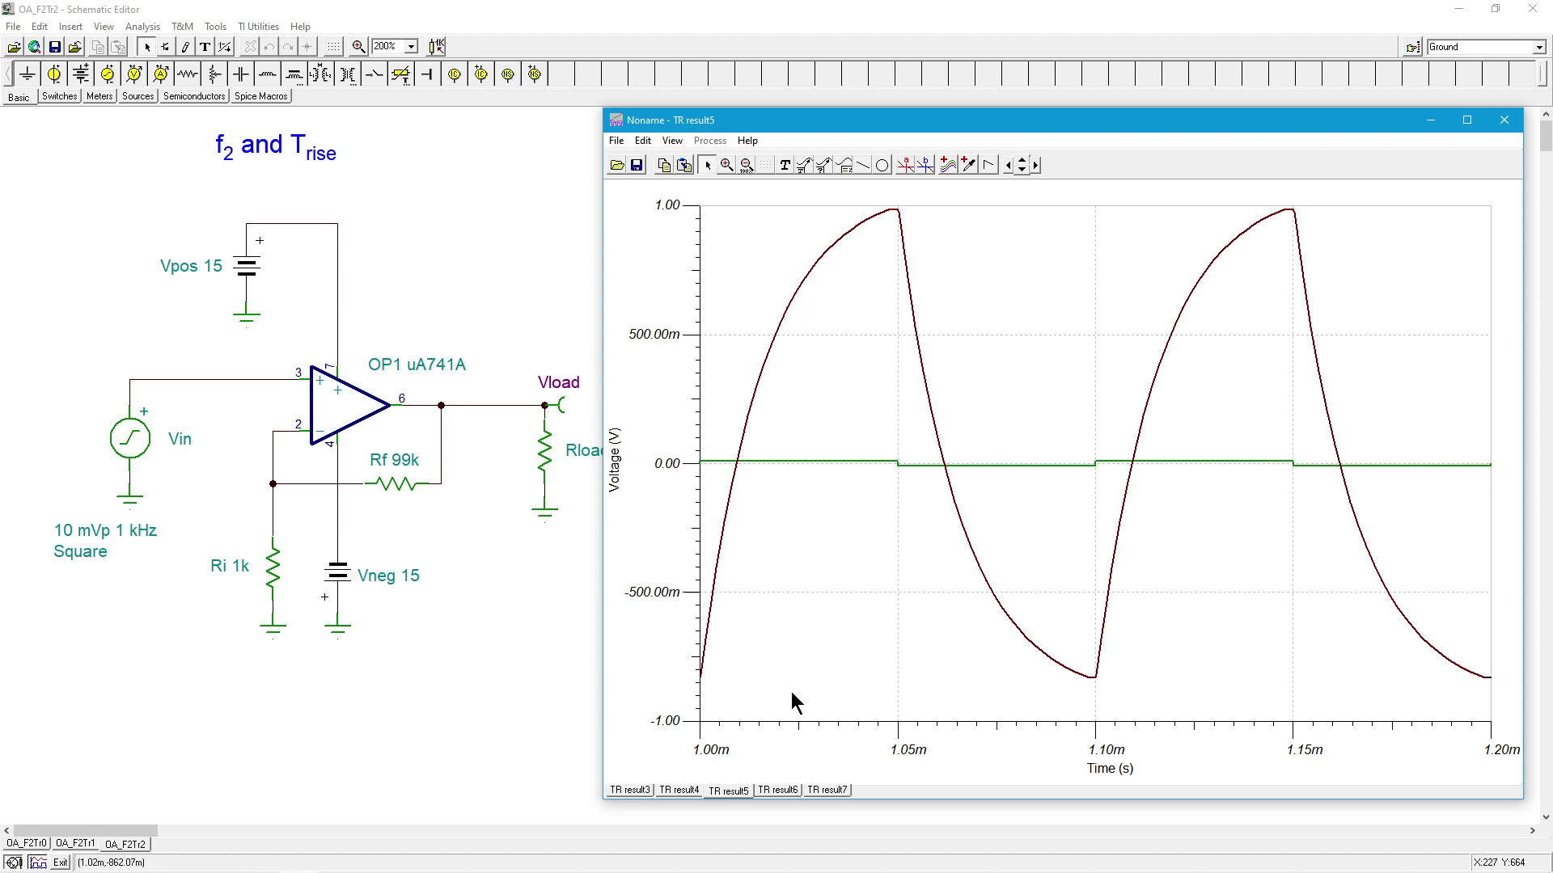
- Display the TR result7 plot of the 2 kHz response
left_click(829, 790)
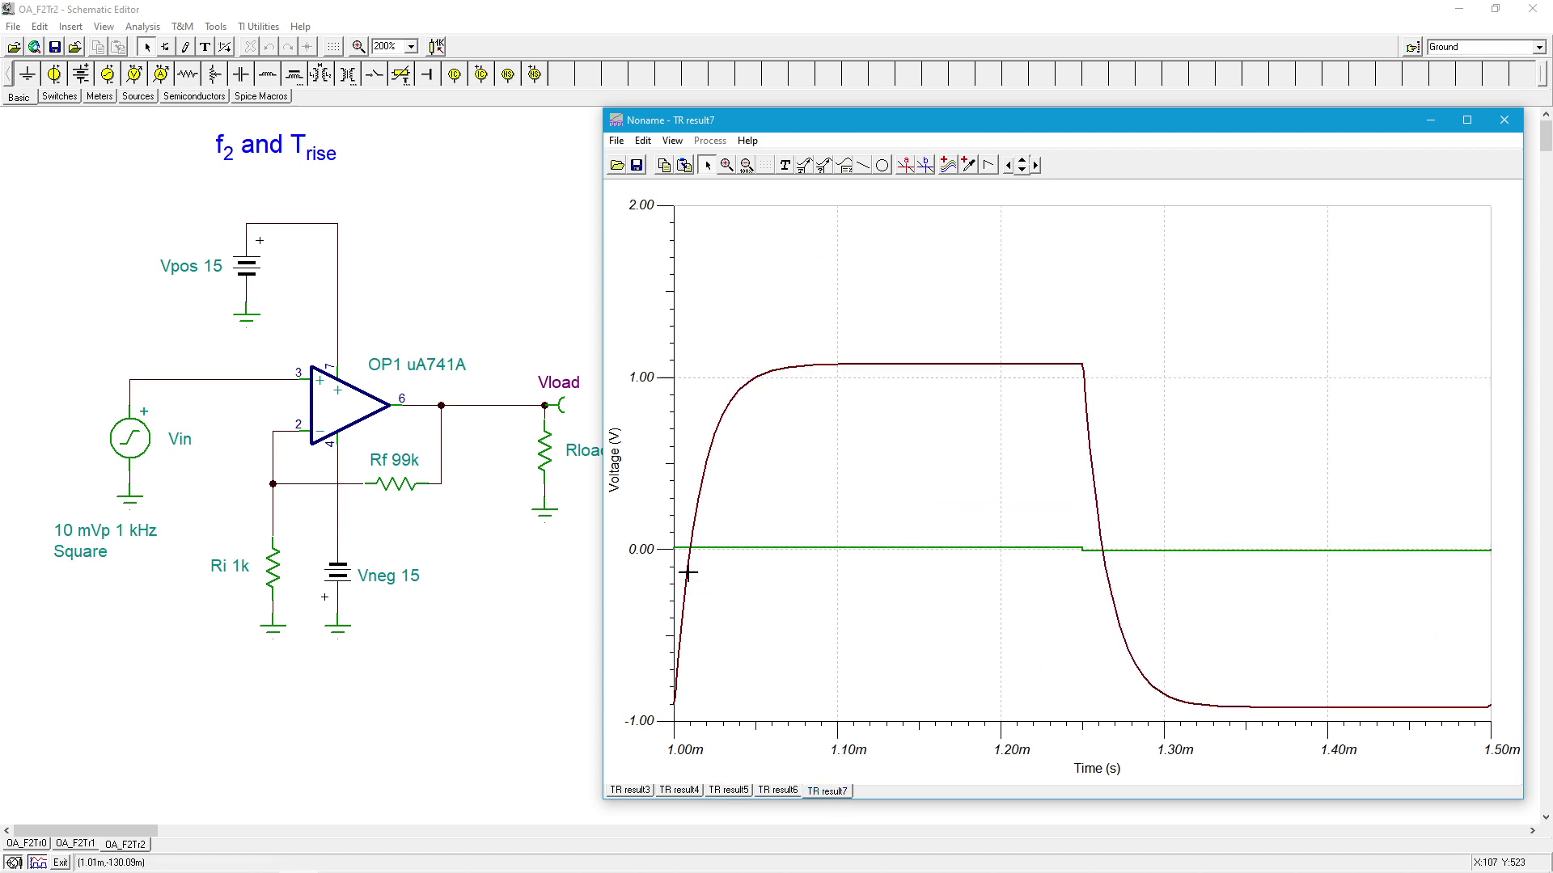